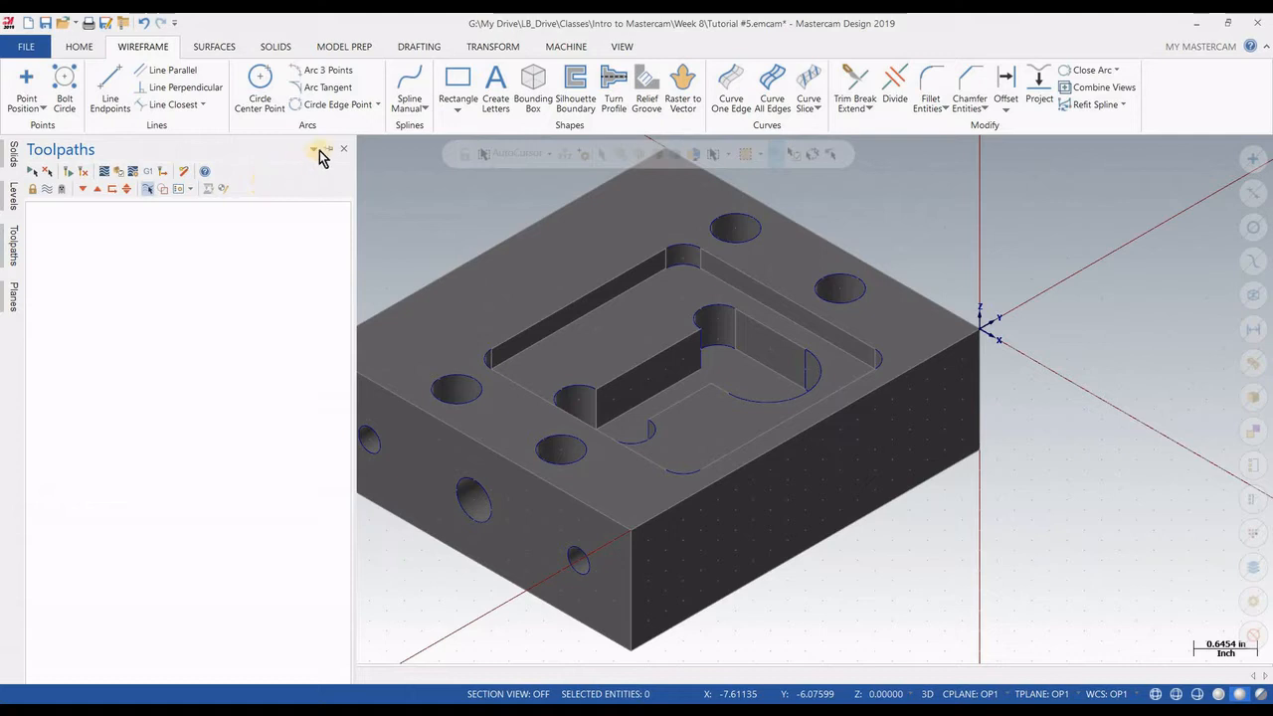
- Keep the Toolpaths manager pinned open, and add a default mill machine with its toolpath group named OP1
left_click(330, 149)
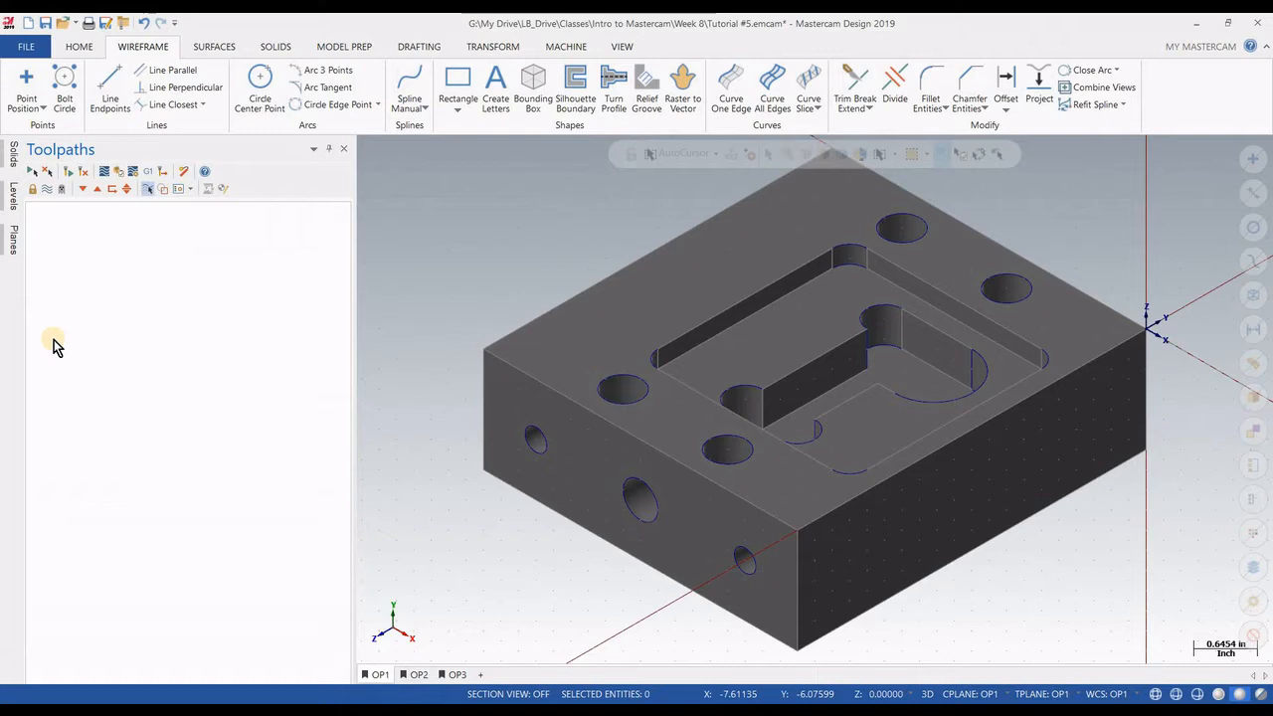
left_click(568, 50)
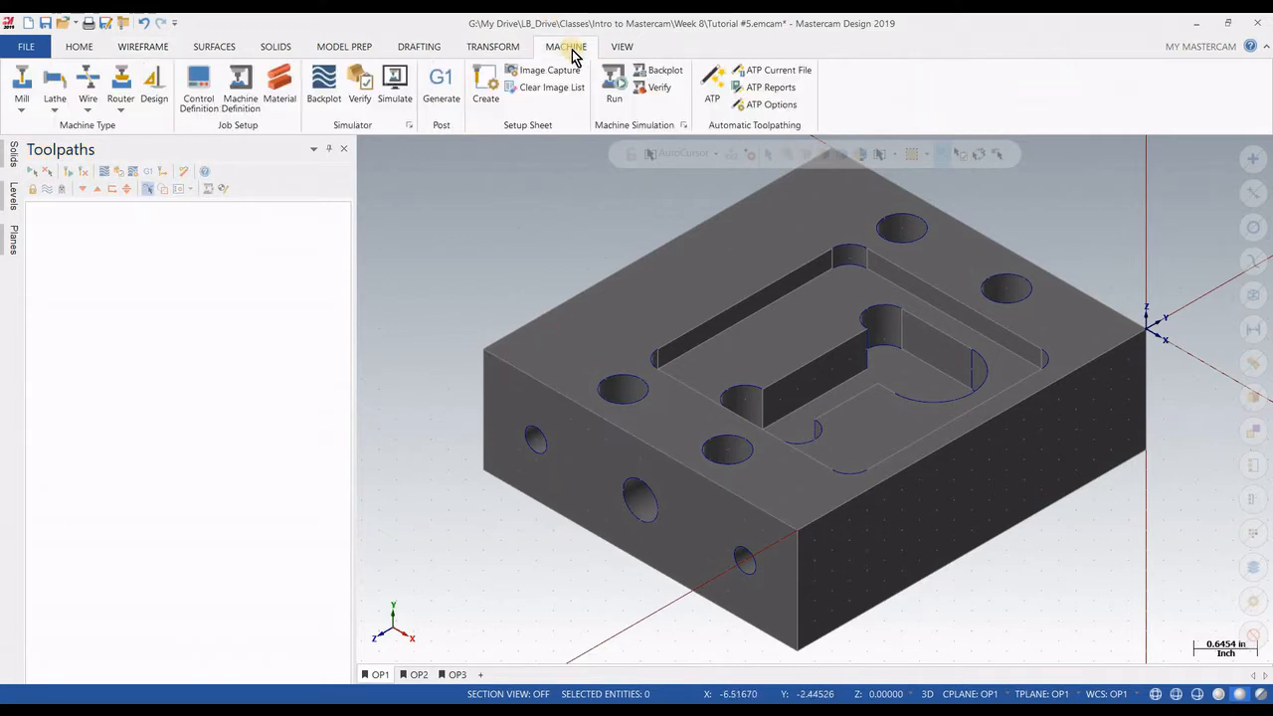
left_click(22, 100)
left_click(32, 130)
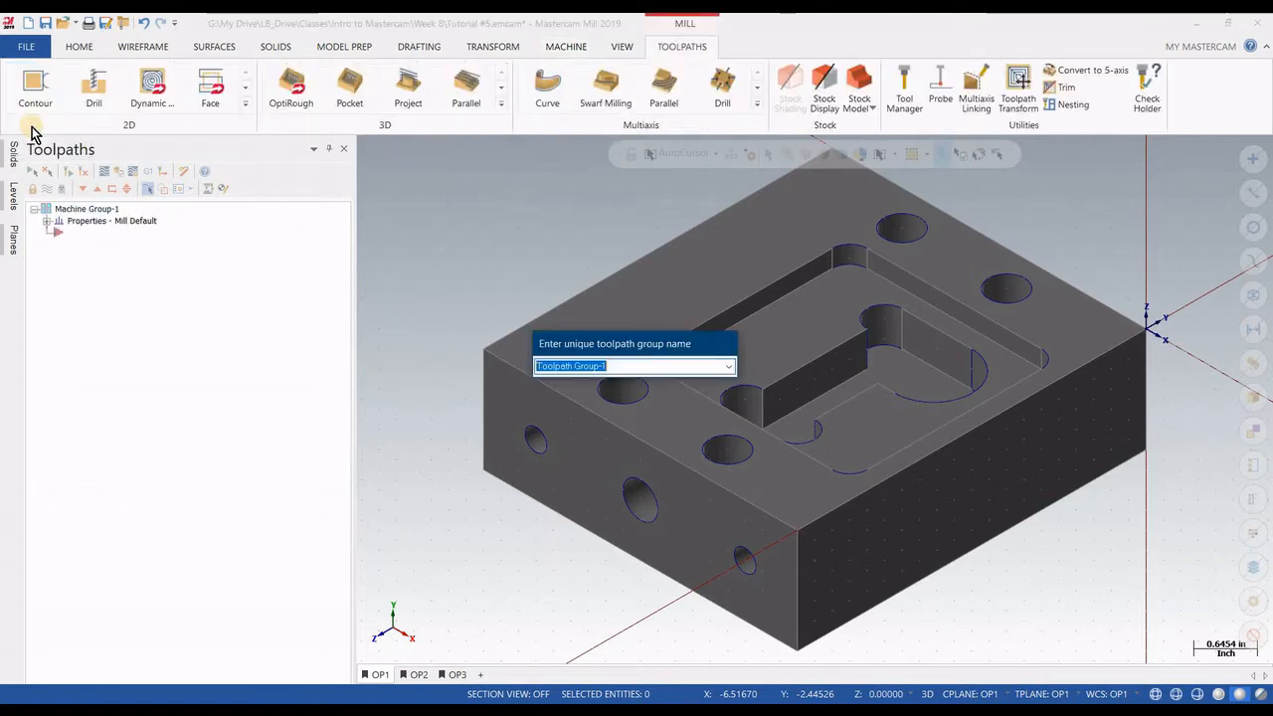
type("OP1")
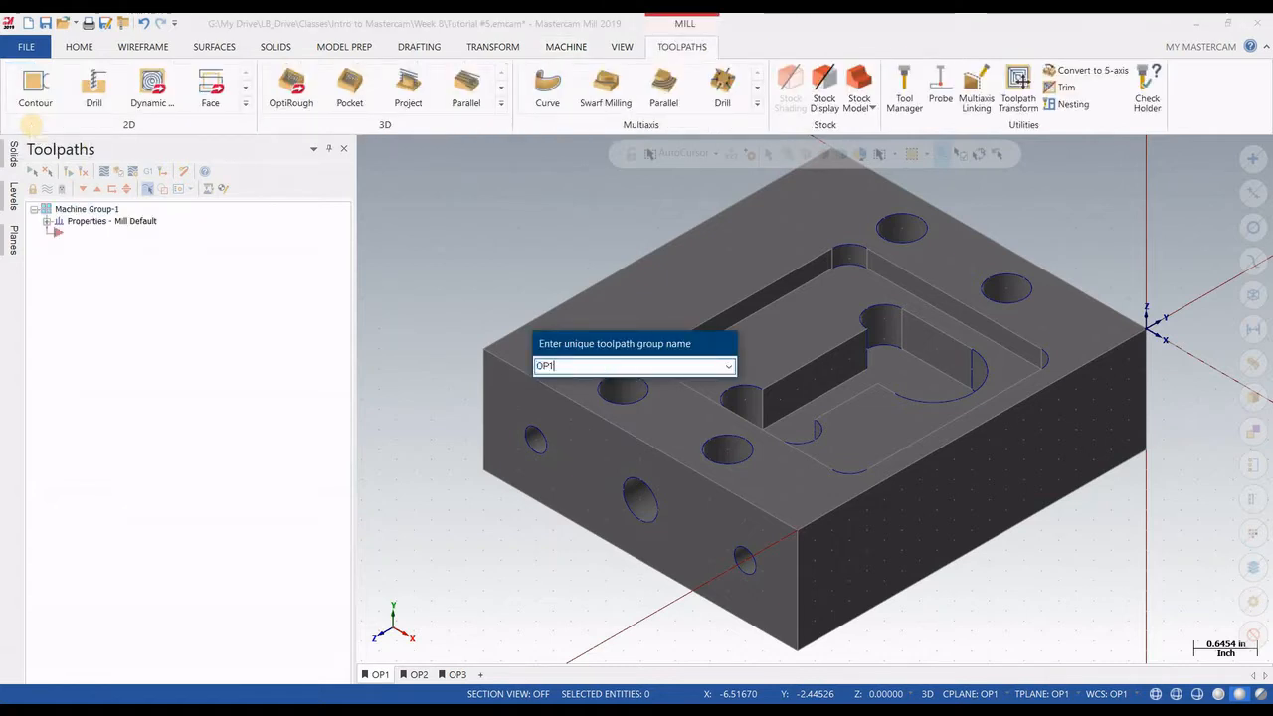
key("Return")
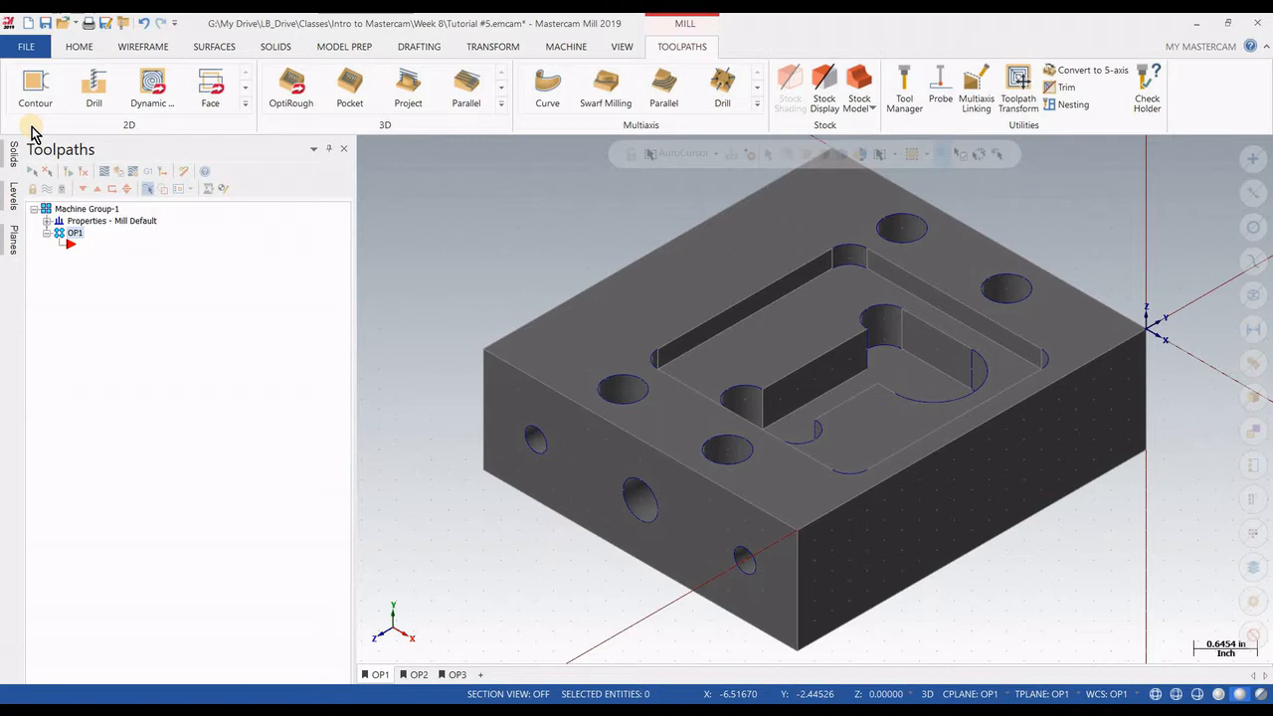
- In the machine group's tool settings, set program number 5, sequential tool numbering, and modal overrides for clearance height, retract height and feed plane
left_click(48, 221)
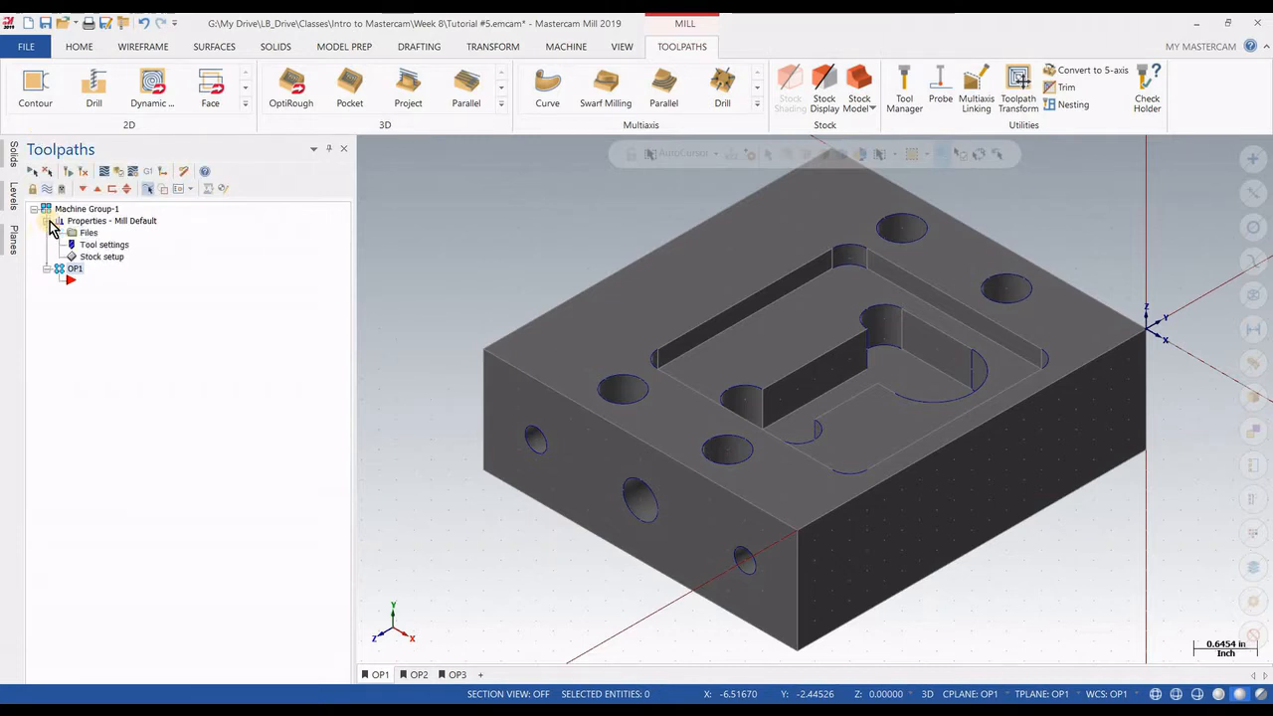
left_click(100, 258)
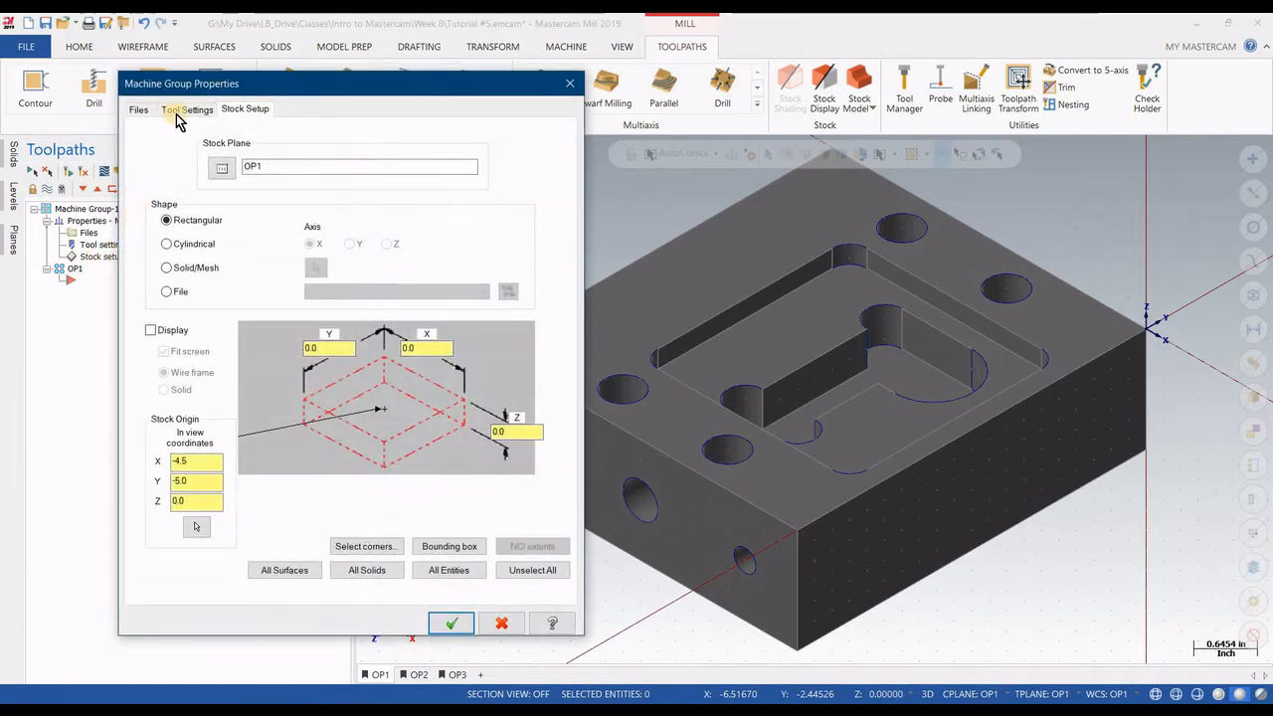
left_click(180, 114)
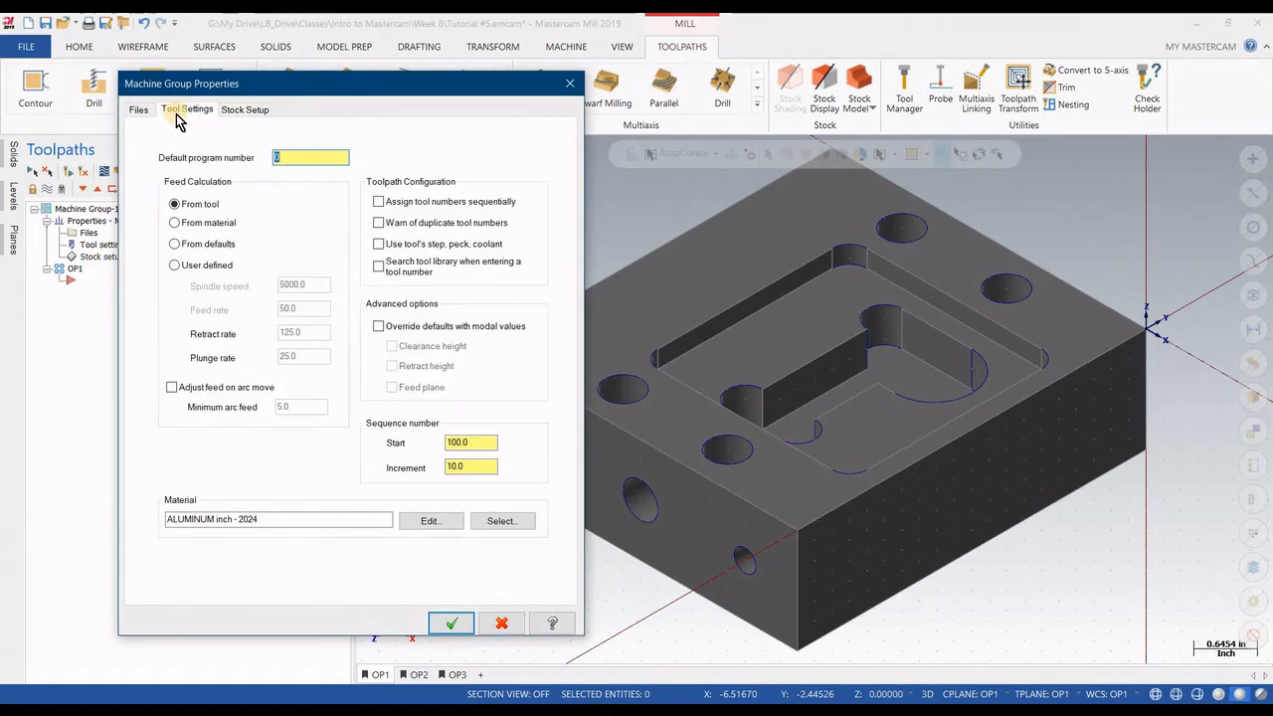
left_click(378, 203)
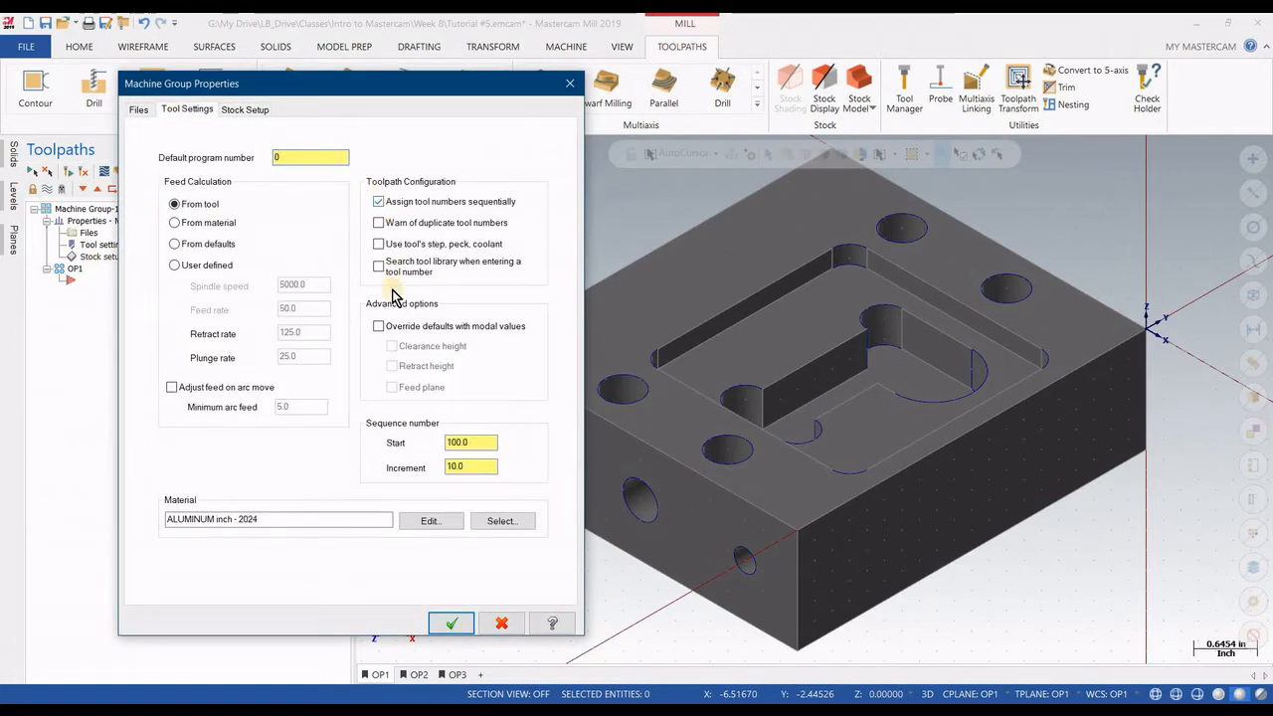
left_click(377, 328)
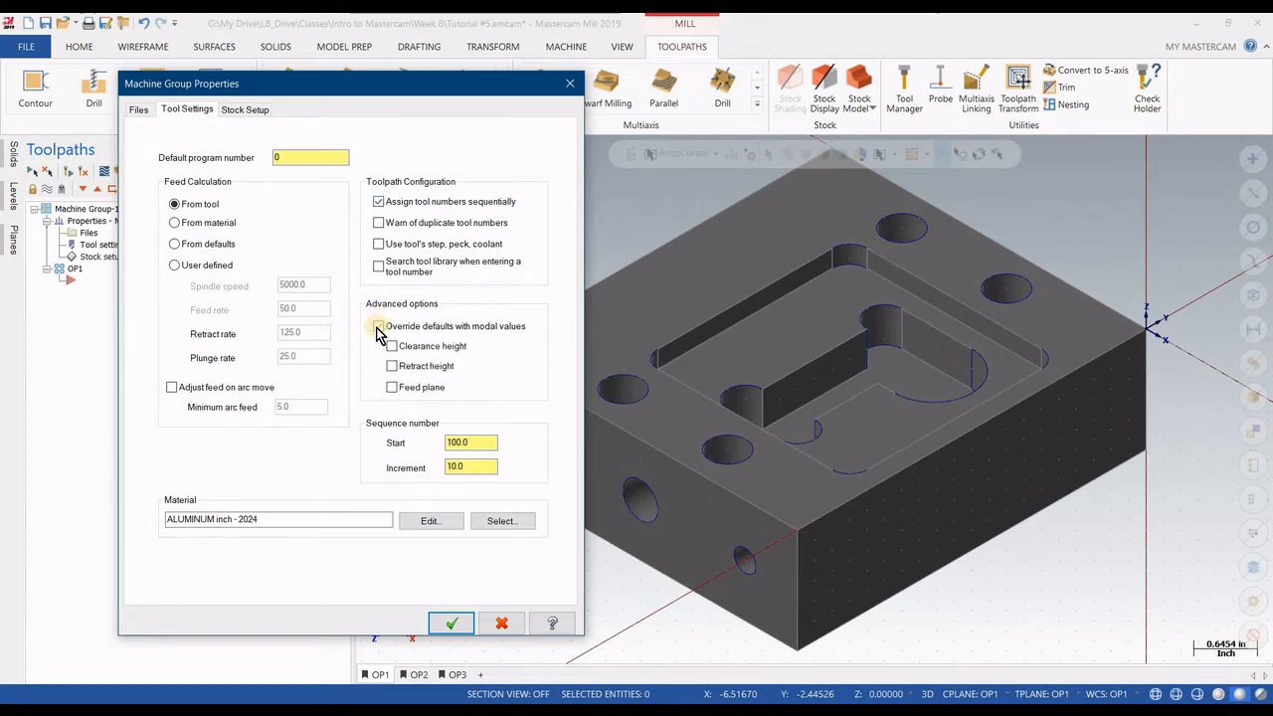
left_click(391, 346)
left_click(392, 365)
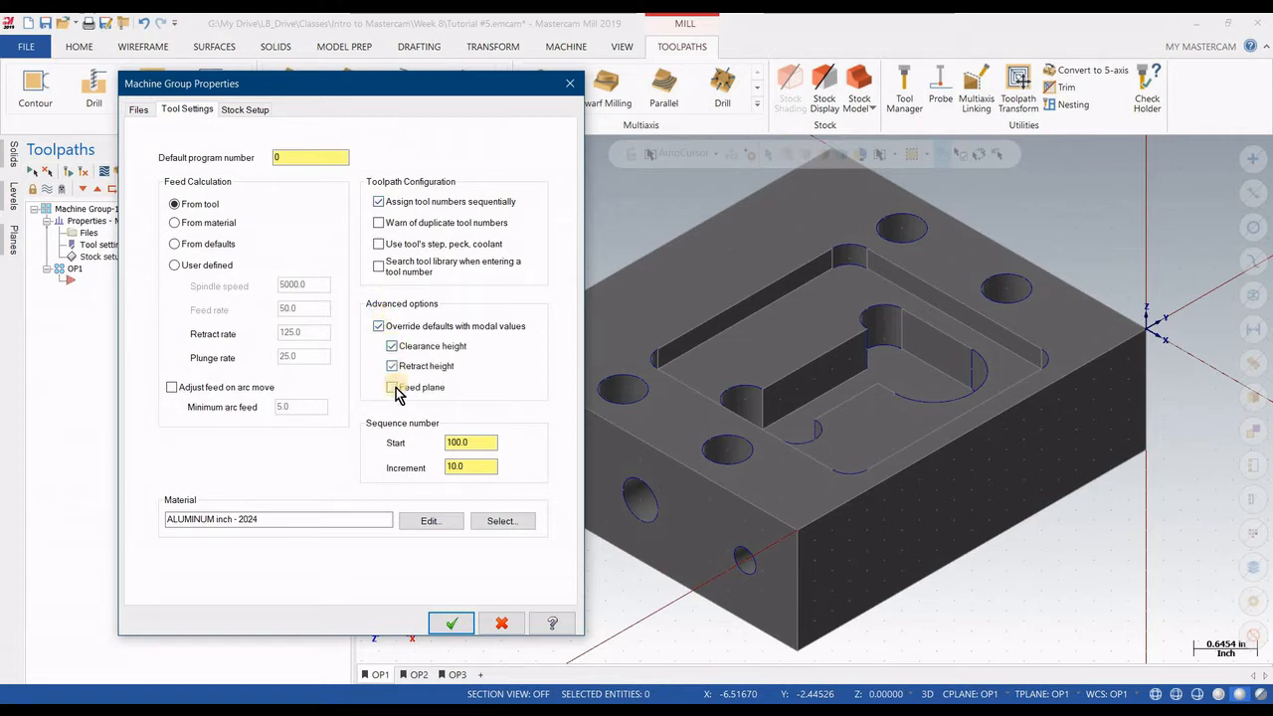
left_click(392, 388)
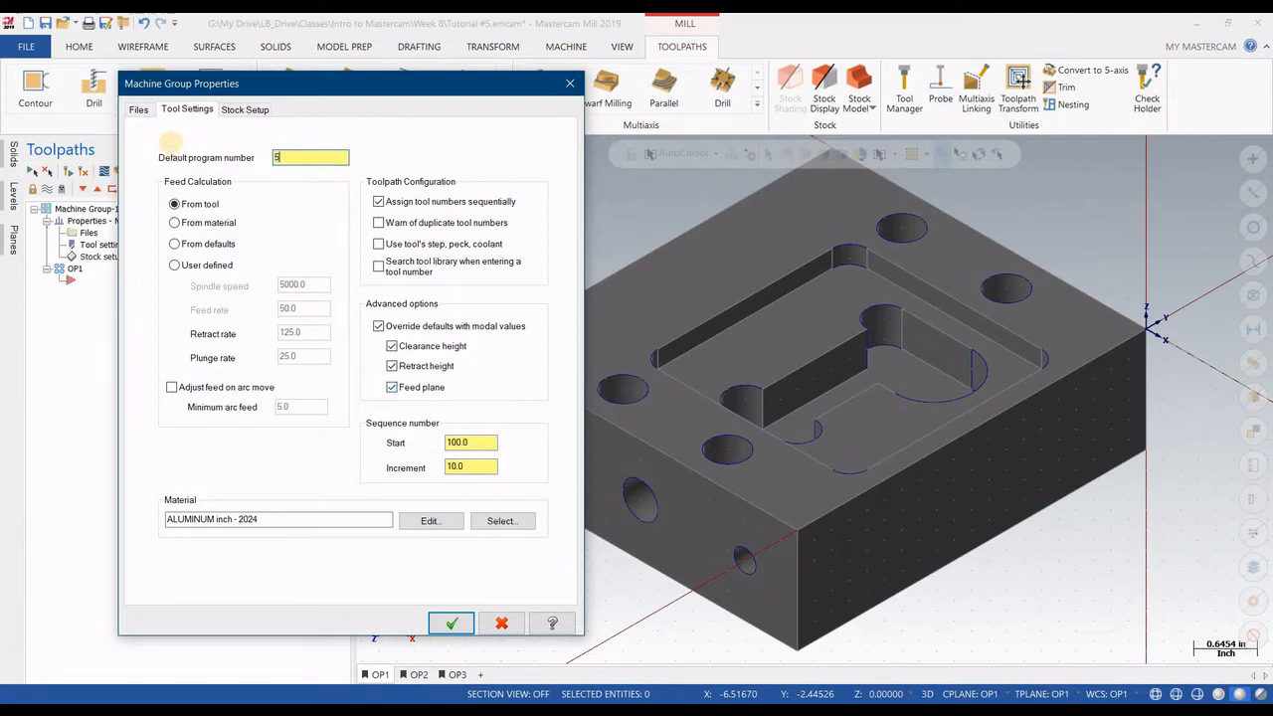
- Define the rectangular stock for plane OP1 from the extents of all entities and accept the machine group properties
left_click(245, 110)
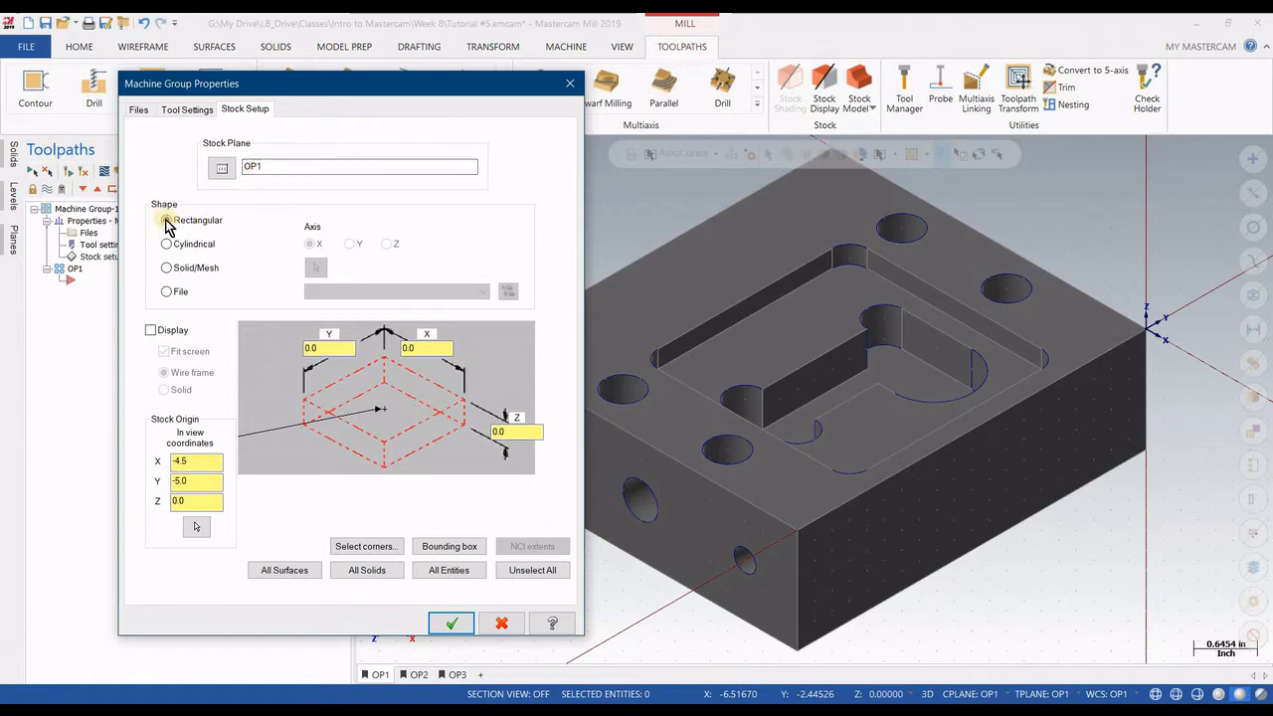
left_click(450, 574)
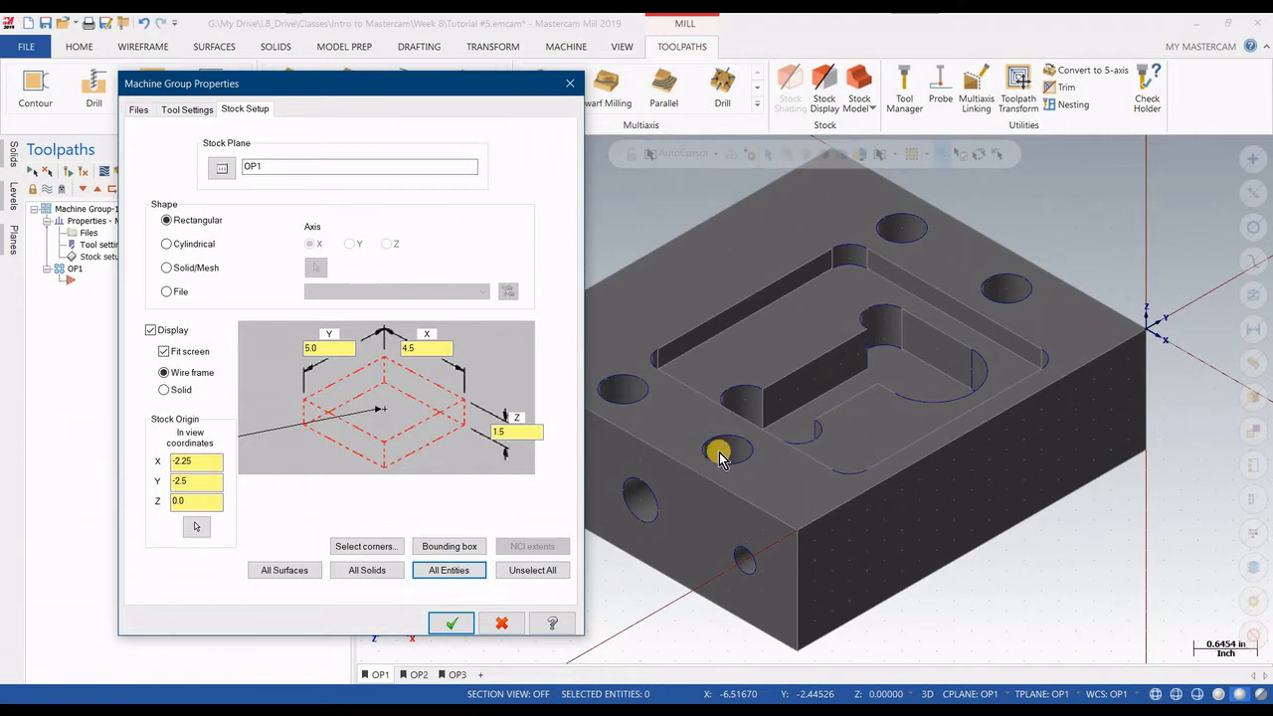
left_click(456, 623)
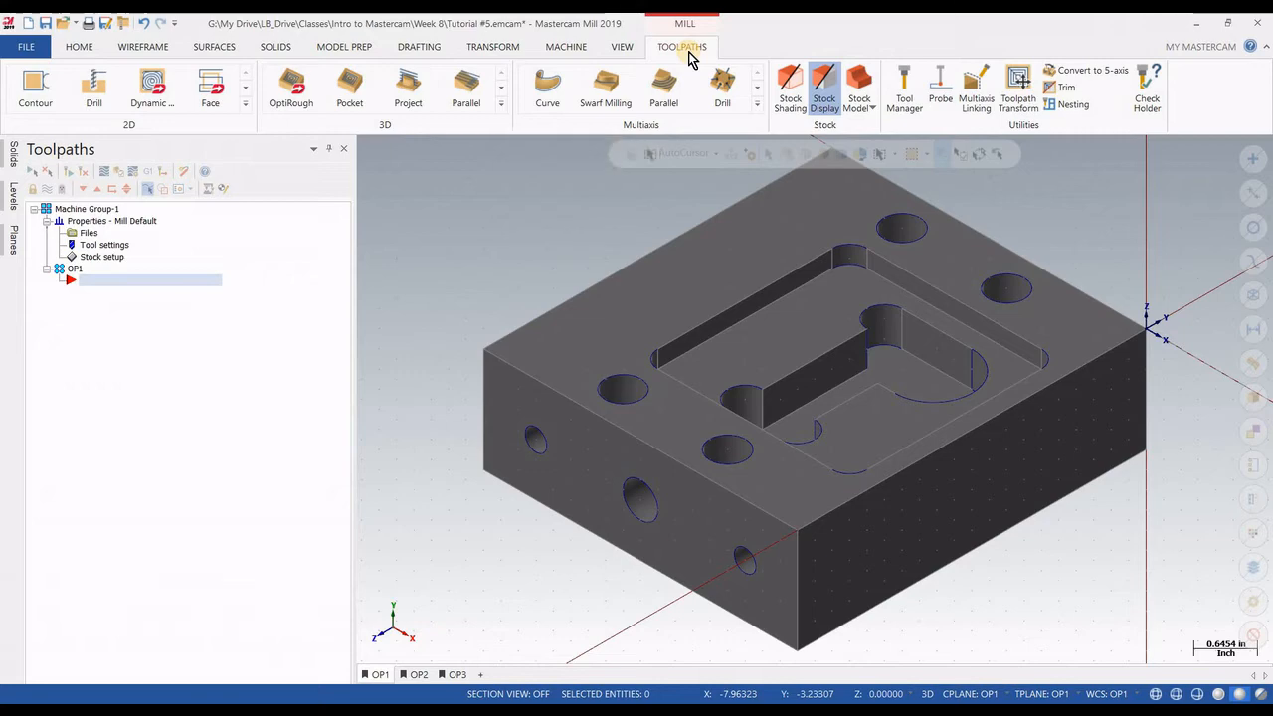
- Open the Tool Manager and show both the part tools and the library tools
left_click(904, 87)
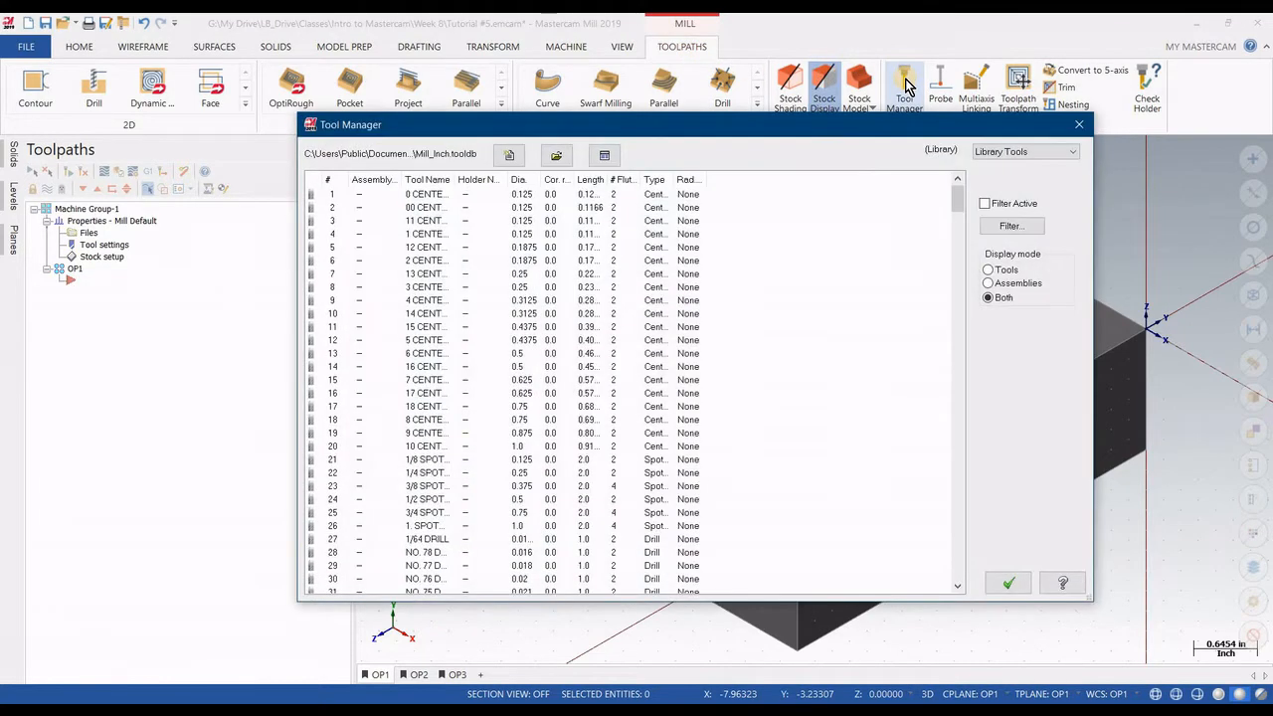
left_click(1009, 157)
left_click(999, 170)
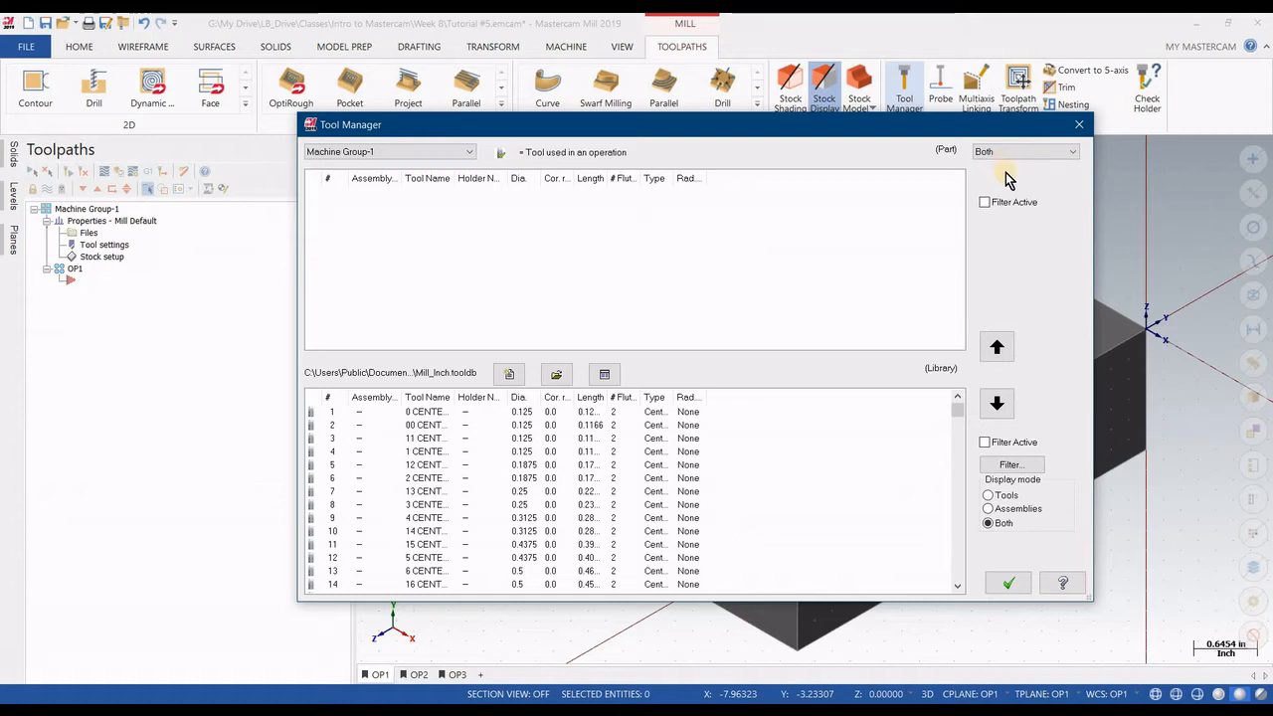
- Filter the inch mill tool library to flat endmills, ignoring tool diameter, and make the filter active
left_click(1002, 470)
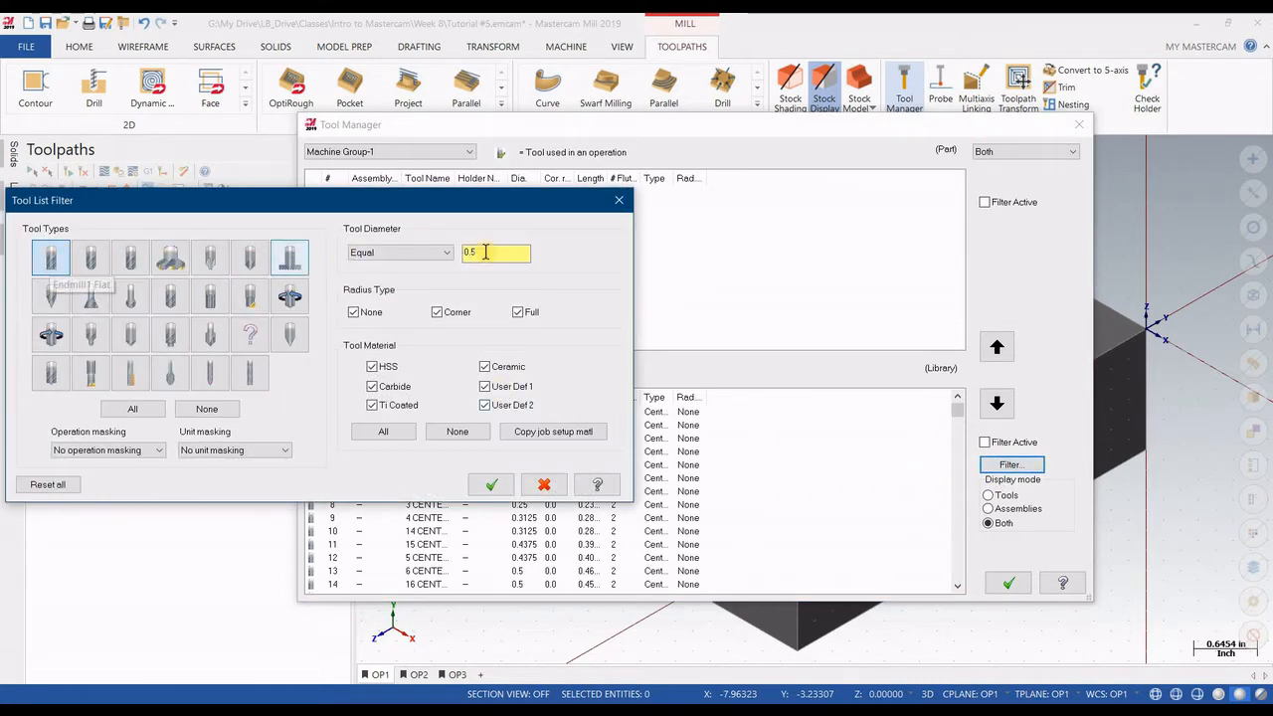
left_click(442, 254)
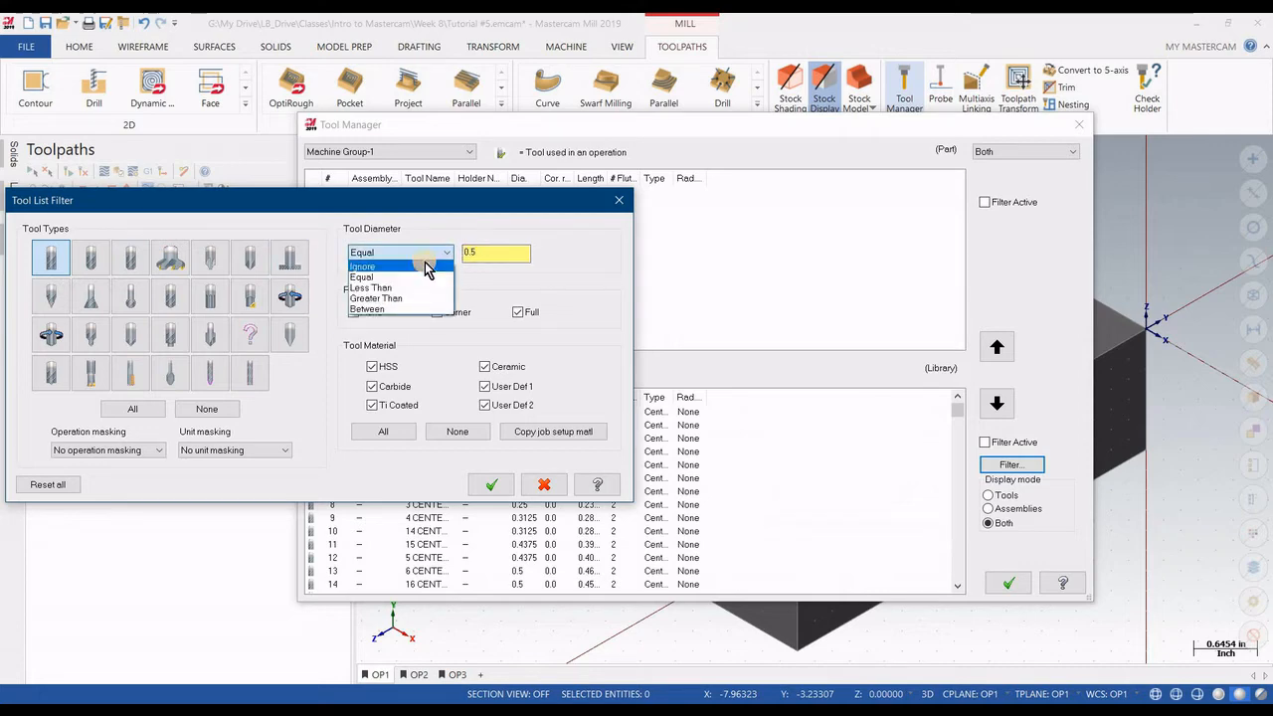
left_click(425, 263)
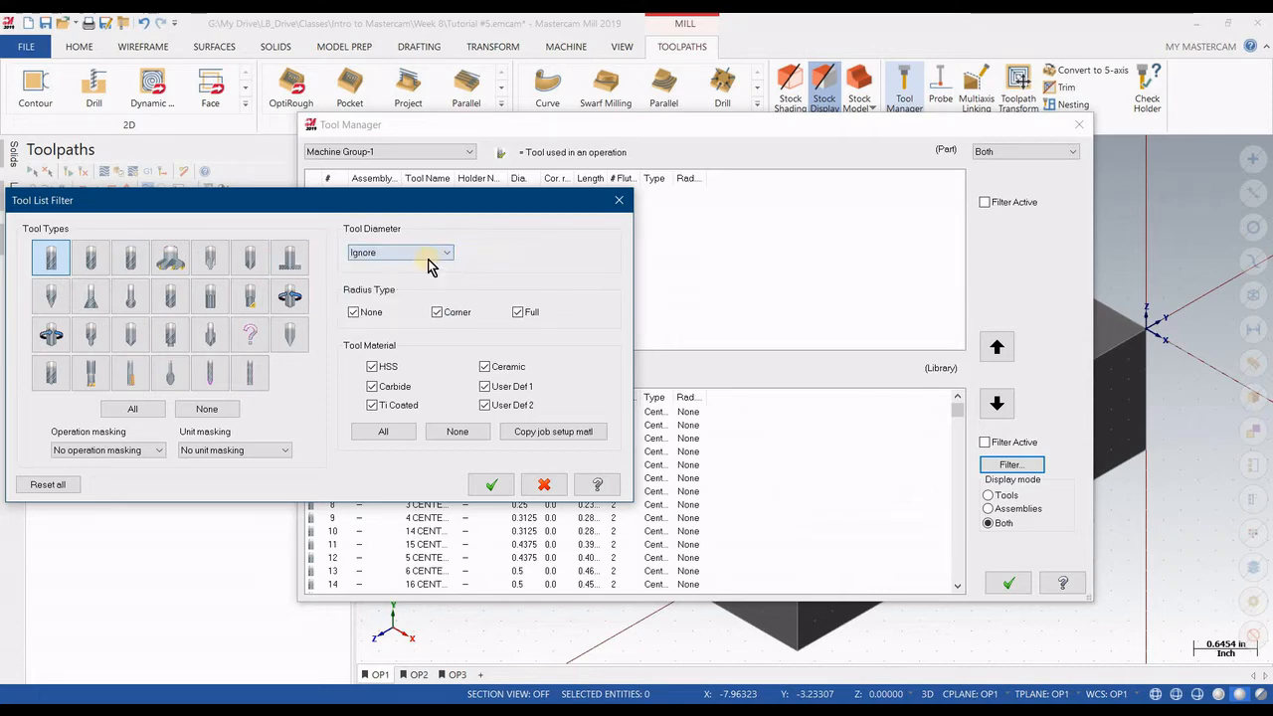
left_click(494, 486)
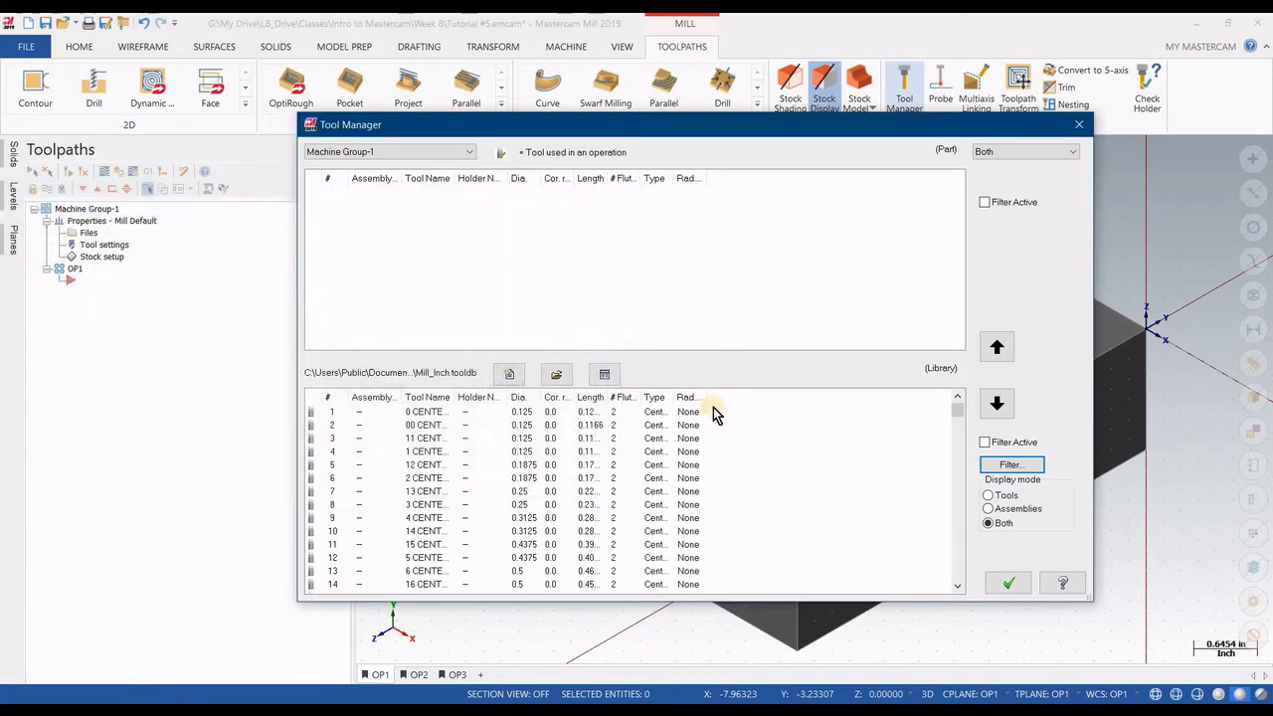
left_click(984, 443)
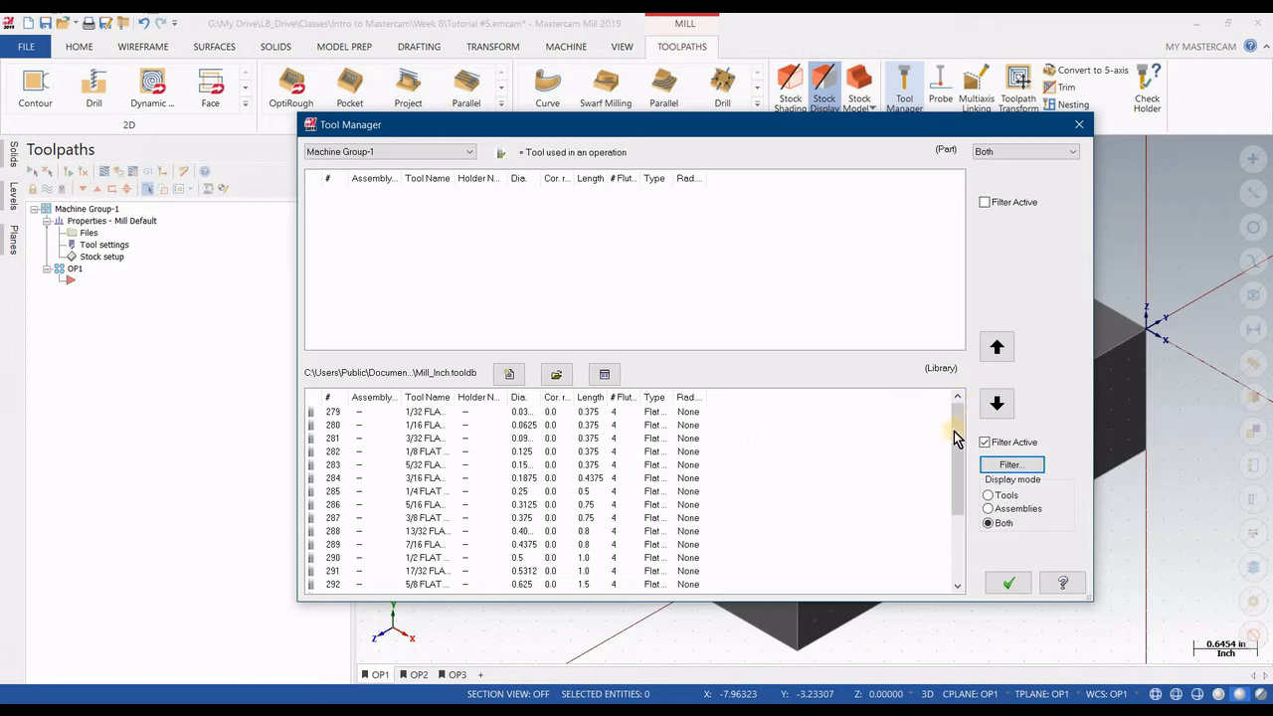
- Add the 3/4, 5/8 and 3/8 flat endmills from the library to Machine Group-1
scroll(961, 458, "down", 2)
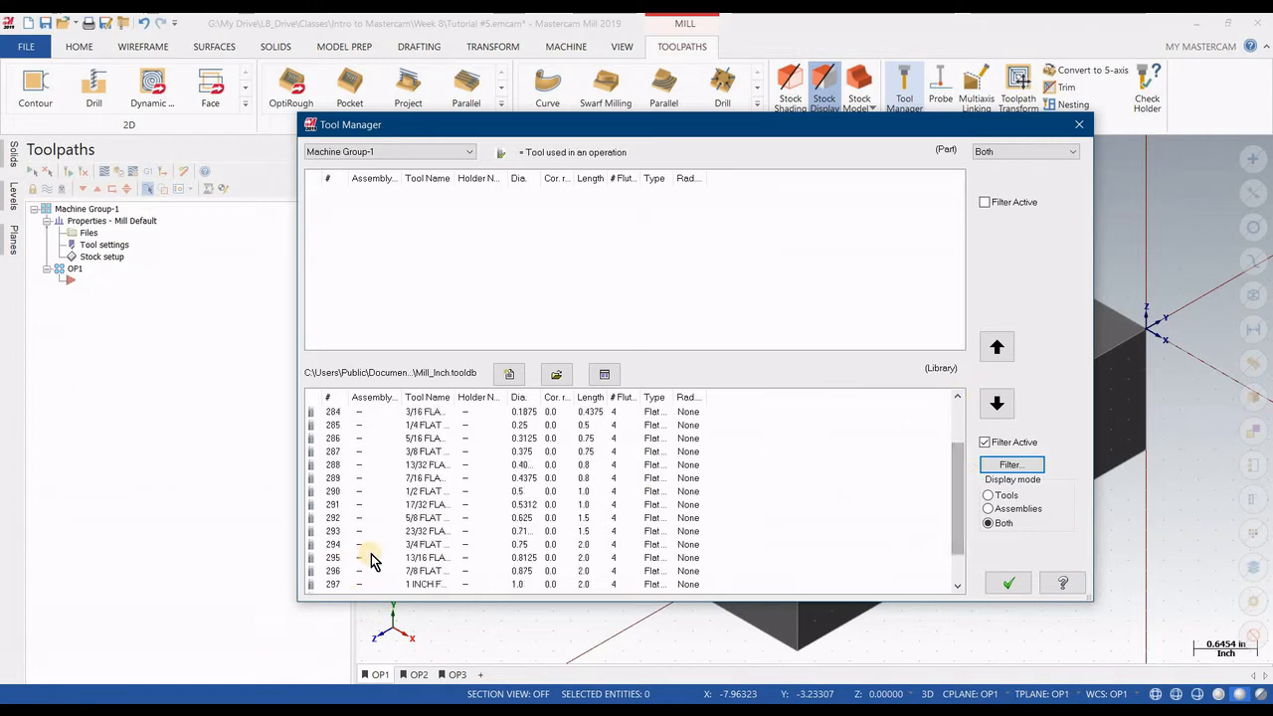
left_click_drag(420, 548, 431, 242)
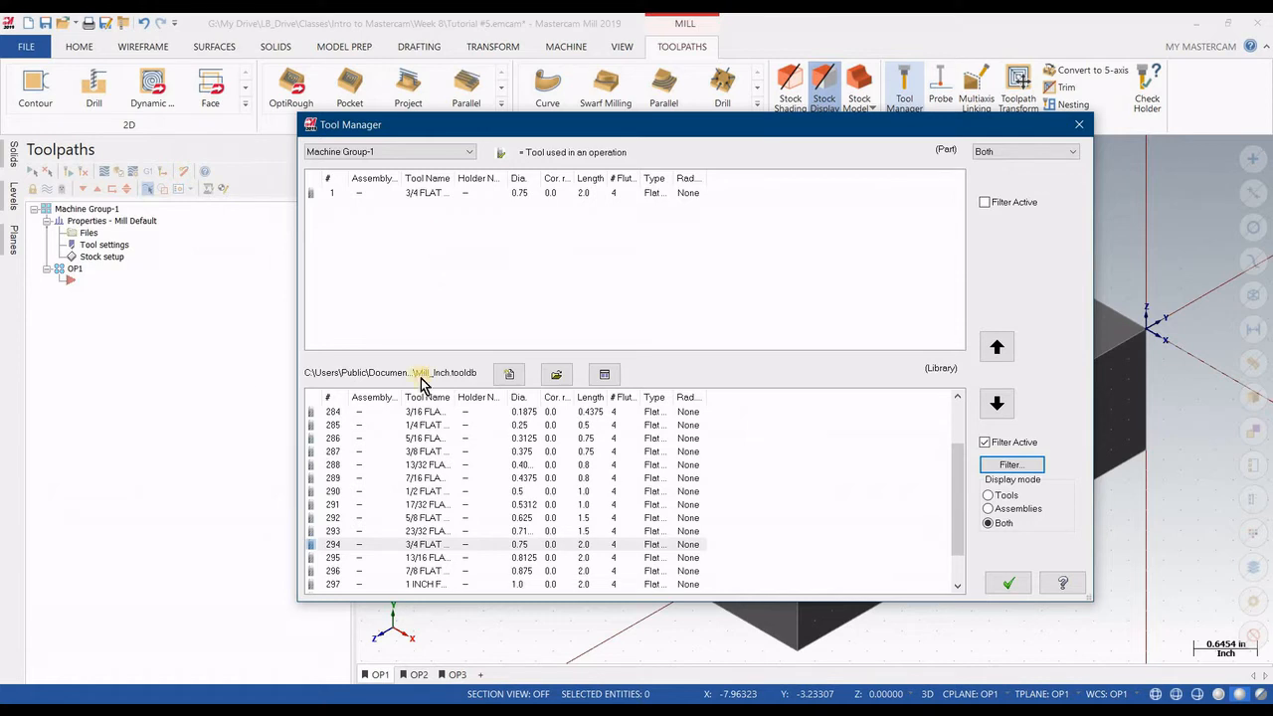
left_click_drag(410, 527, 421, 238)
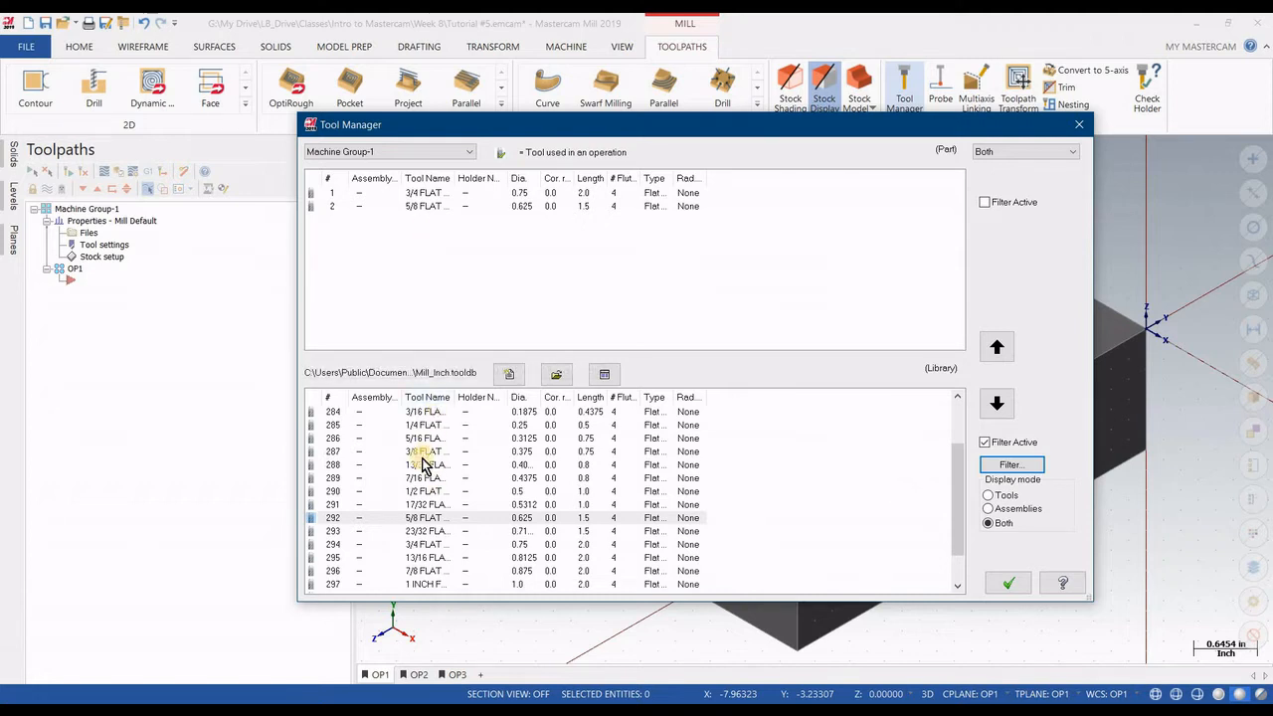
left_click_drag(422, 452, 428, 241)
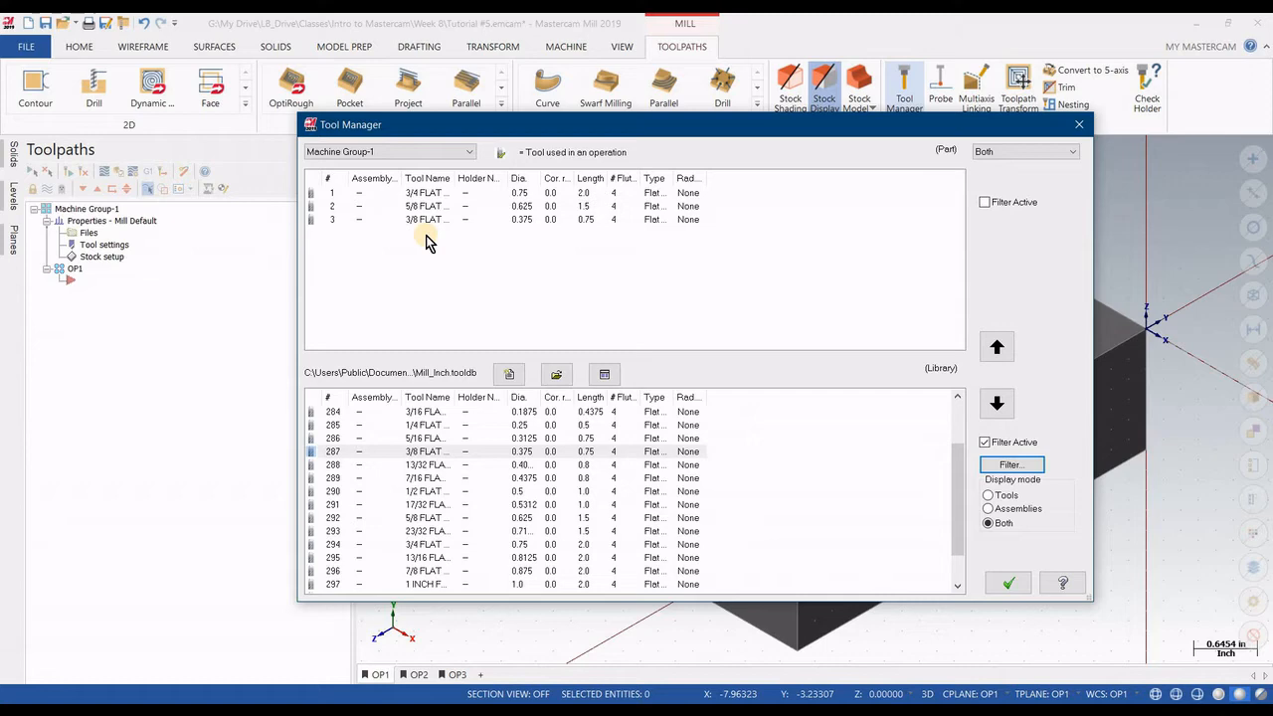
- Filter the library to spot drills instead of flat endmills and add the 3/4 spot drill to the machine group
left_click(1012, 466)
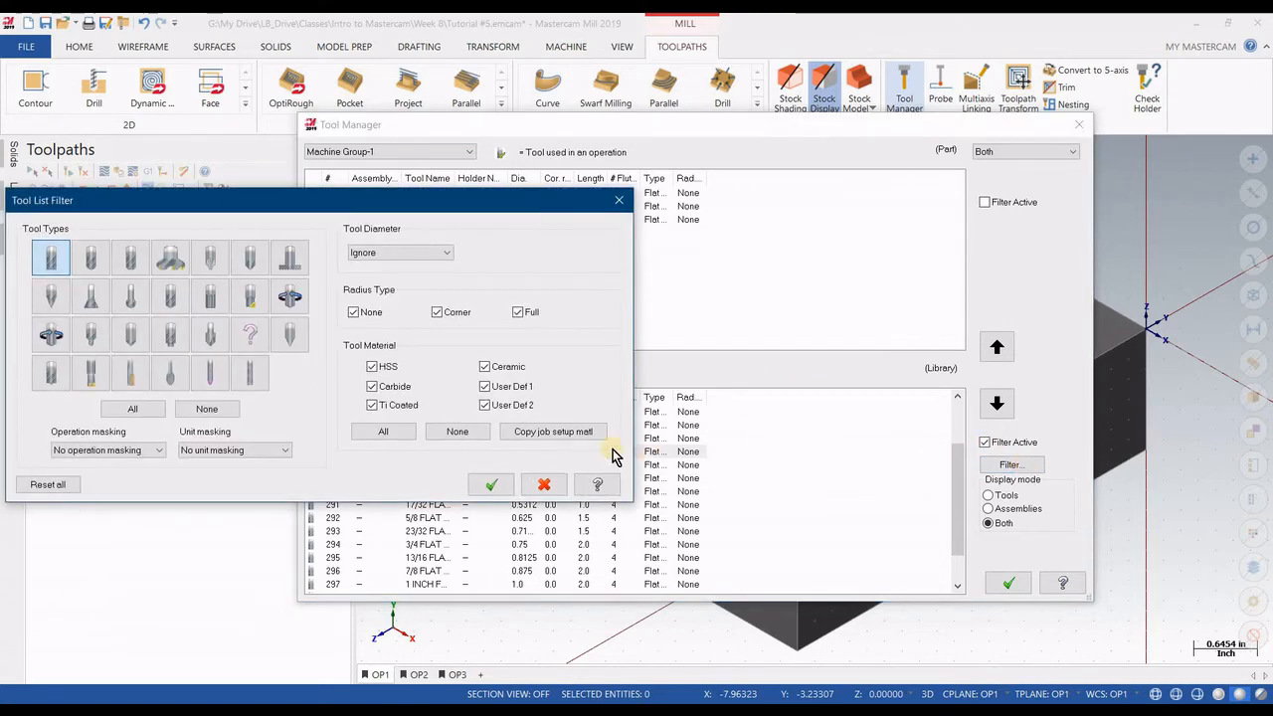
left_click(50, 261)
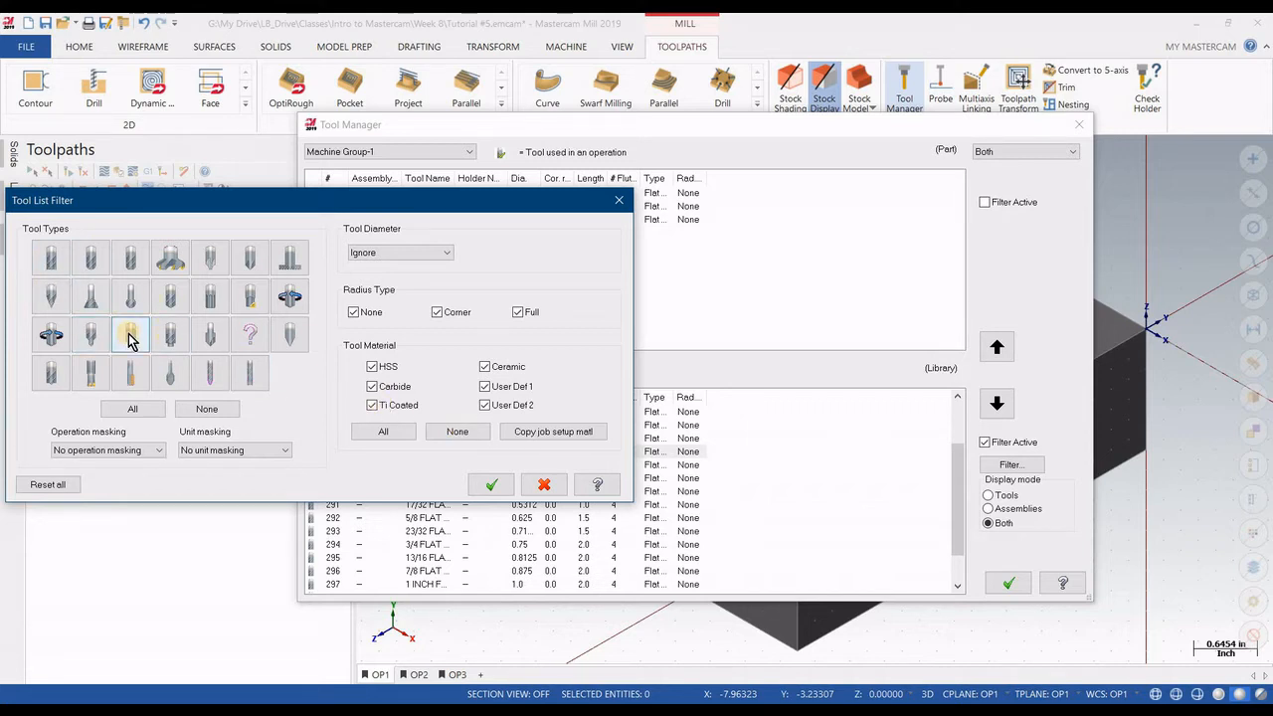
left_click(130, 338)
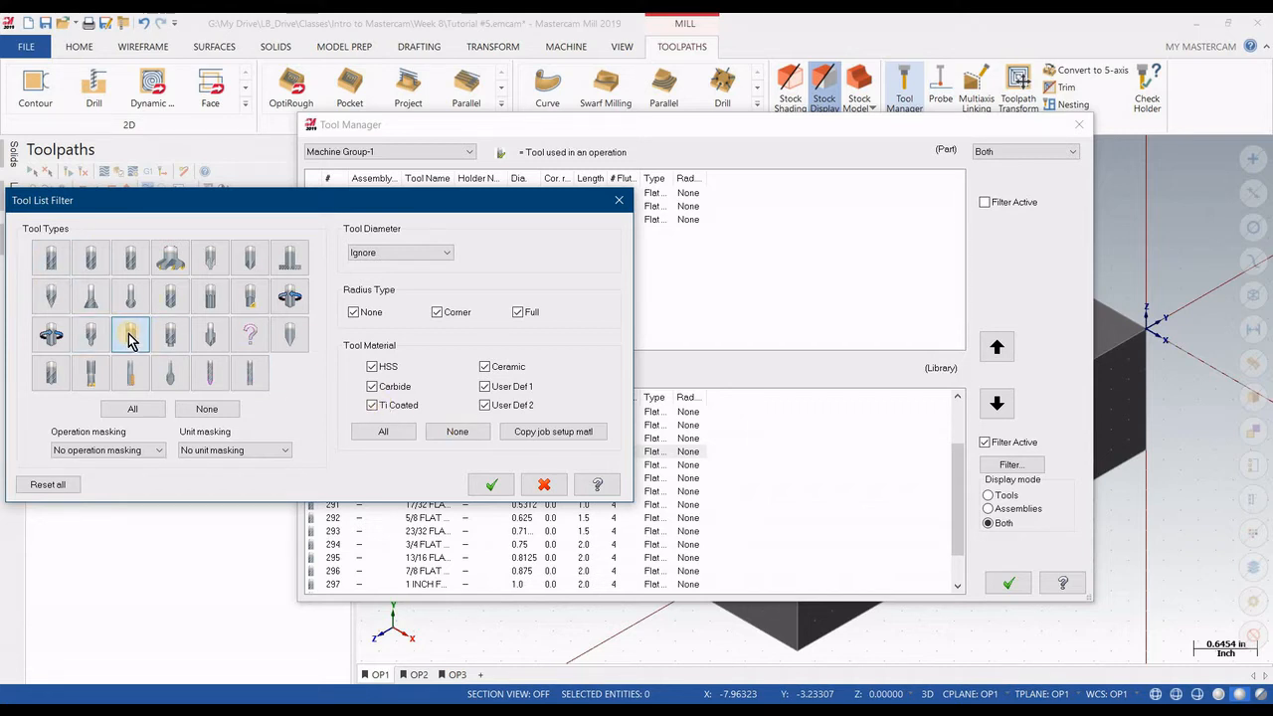
left_click(491, 485)
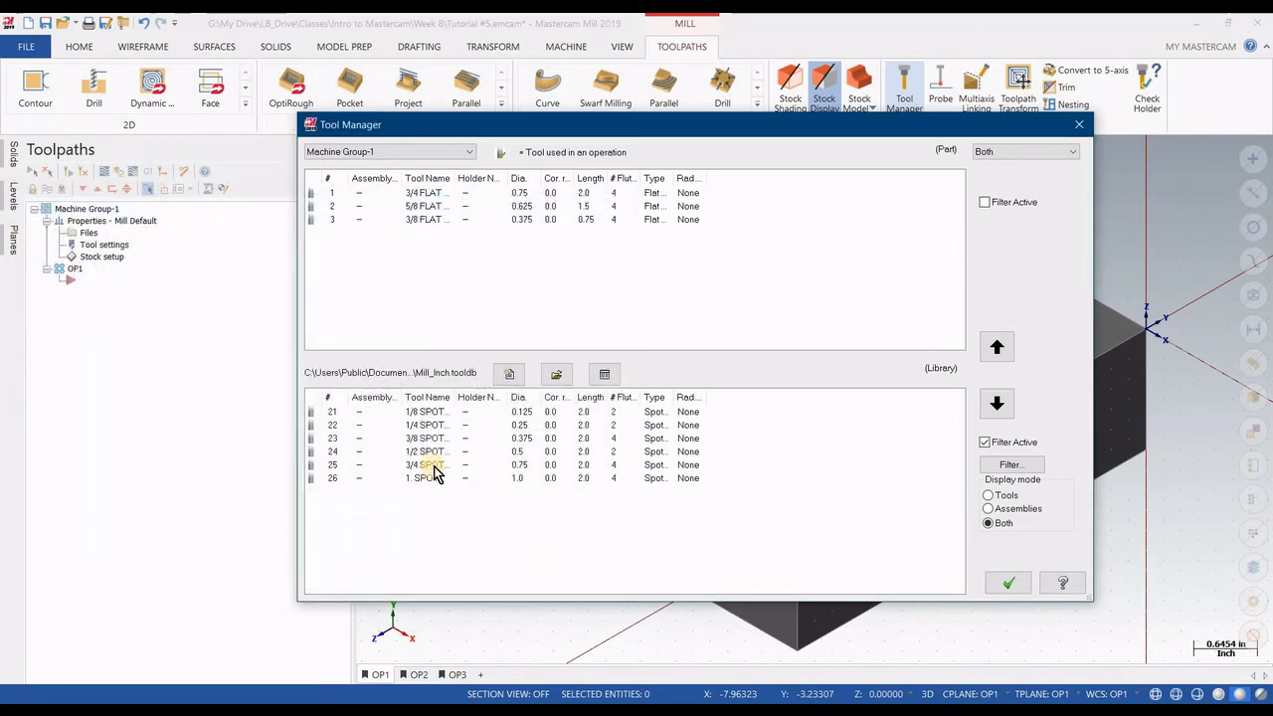
left_click_drag(434, 472, 447, 251)
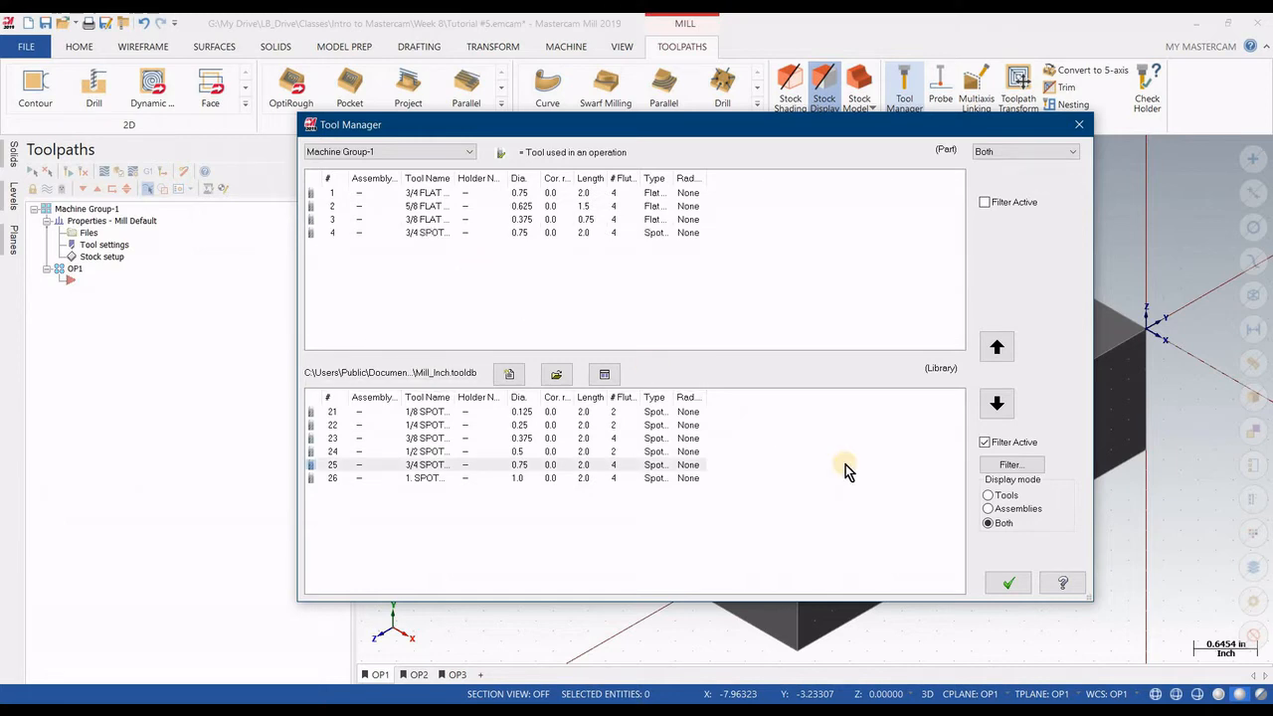
- Filter the tool library to drills only, with a tool diameter equal to 33/64
left_click(1010, 465)
left_click(170, 336)
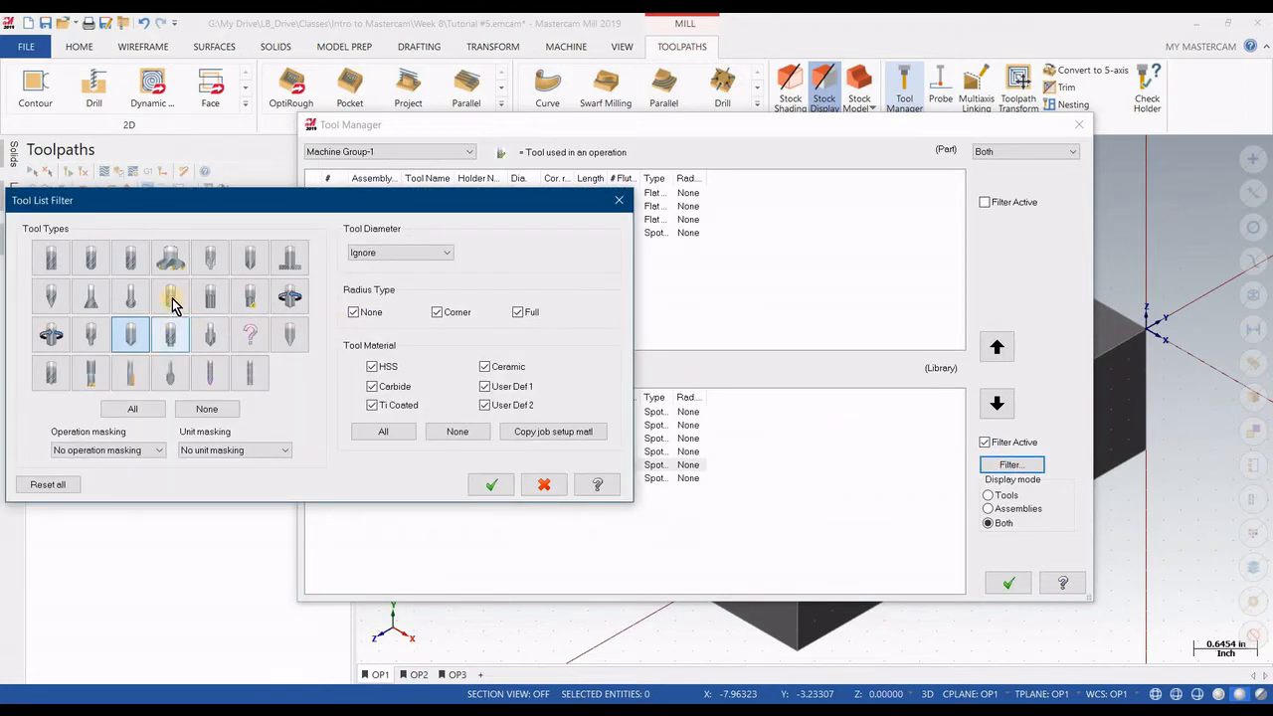
left_click(172, 299)
left_click(133, 343)
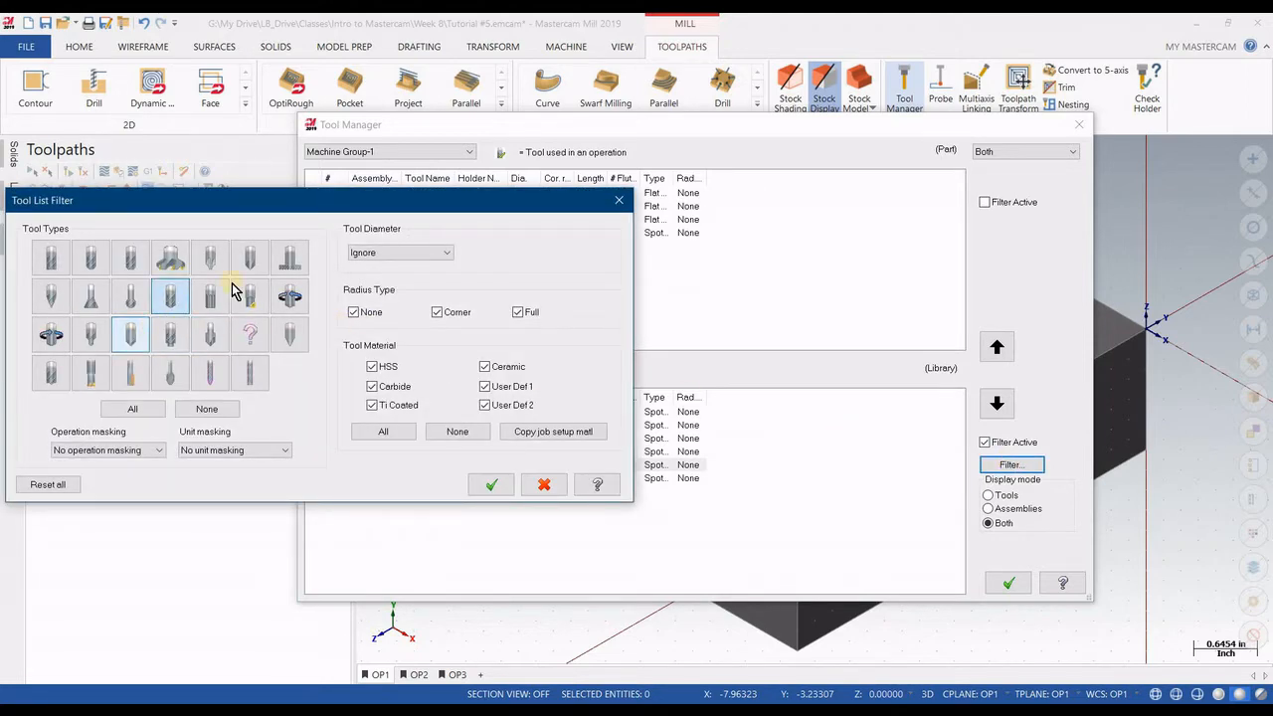
left_click(392, 254)
left_click(385, 277)
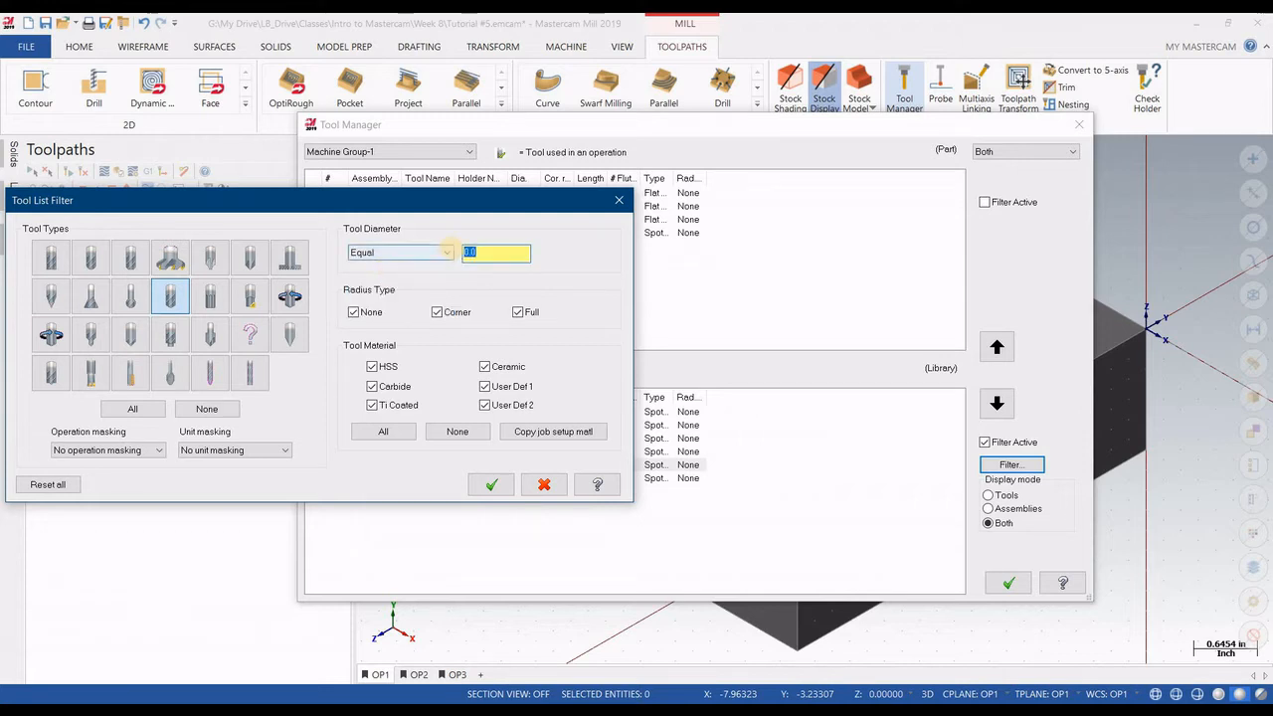
type("33/")
left_click(491, 485)
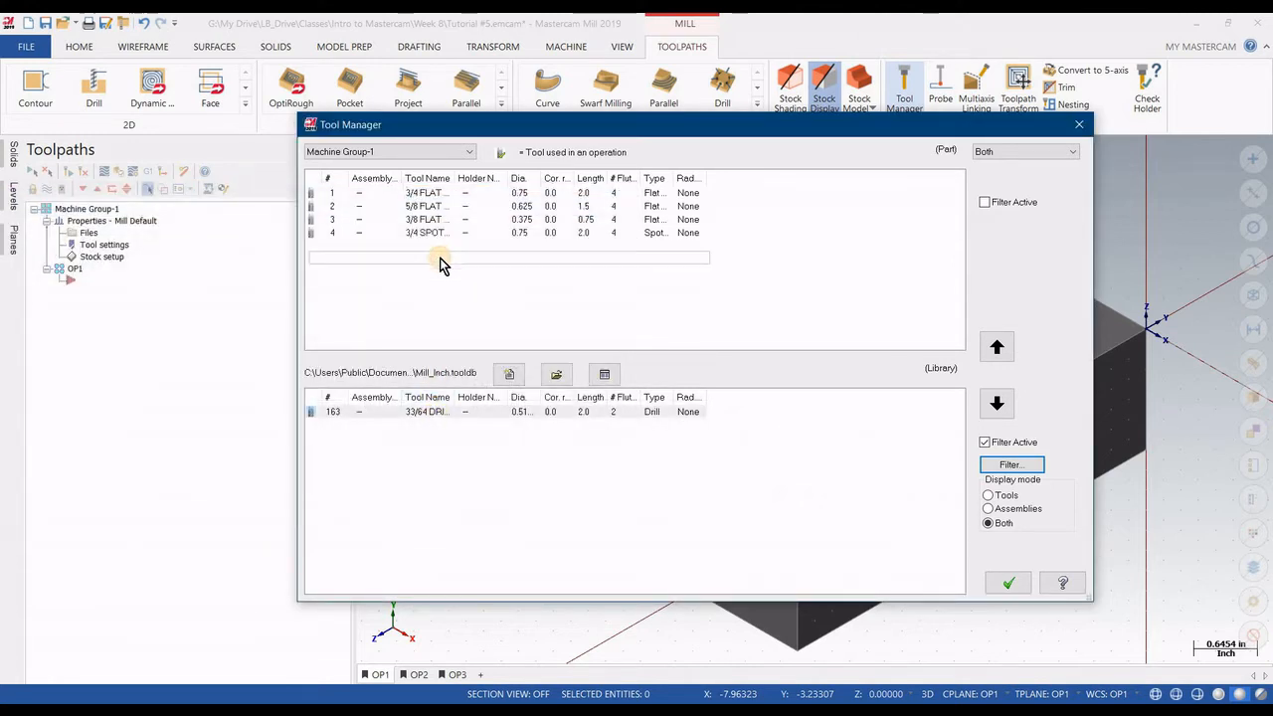
- Add the 33/64 drill to the machine group and filter the library to right-hand taps with a tool diameter equal to 9/16
left_click_drag(443, 263, 443, 263)
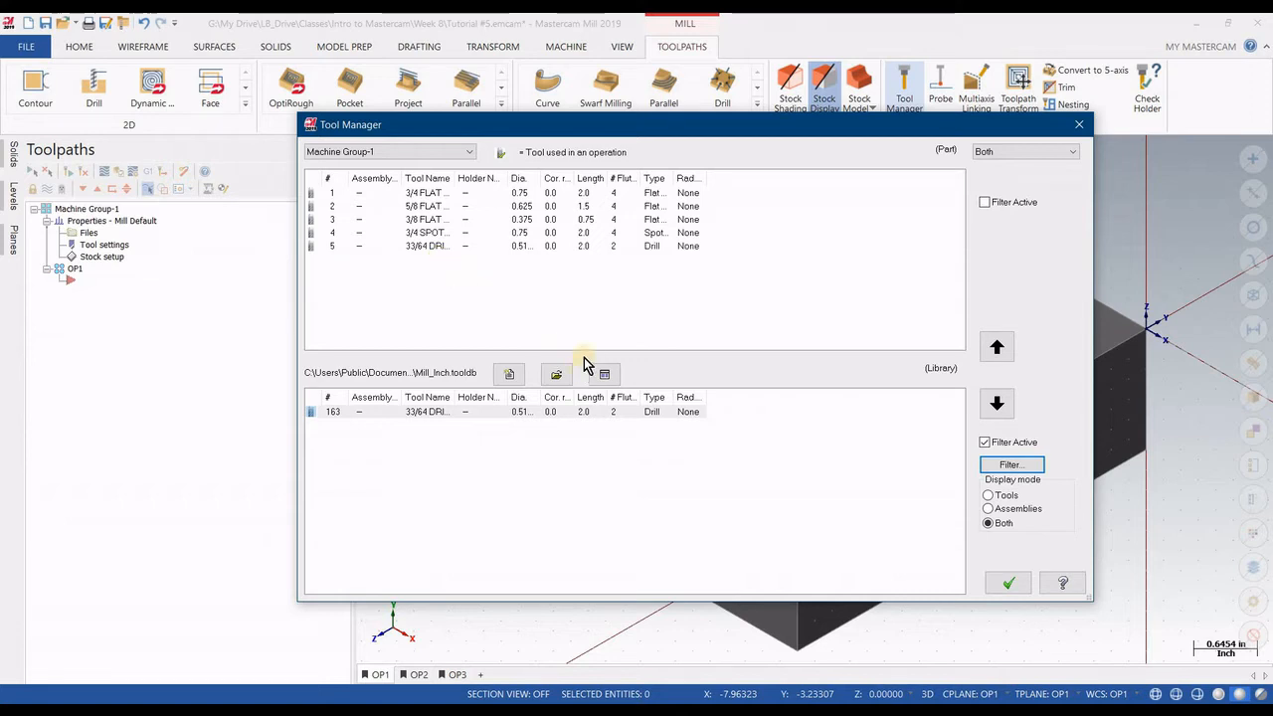
left_click(1012, 465)
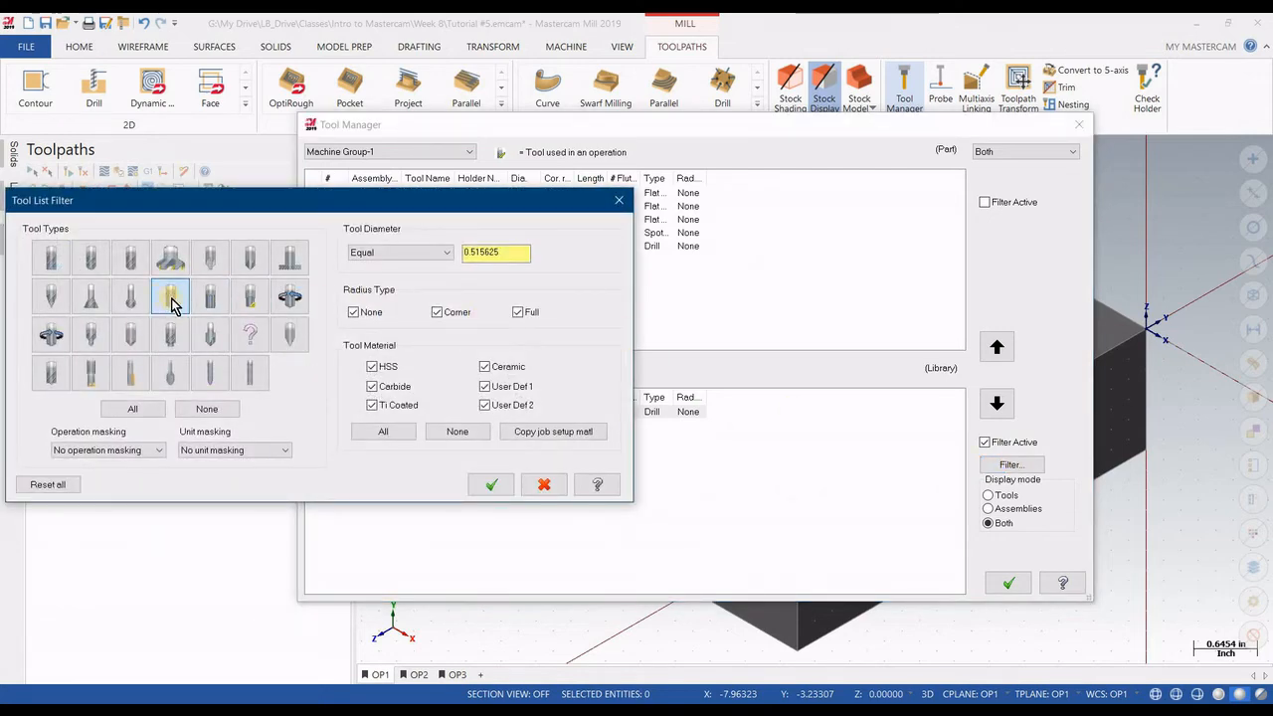
left_click(289, 302)
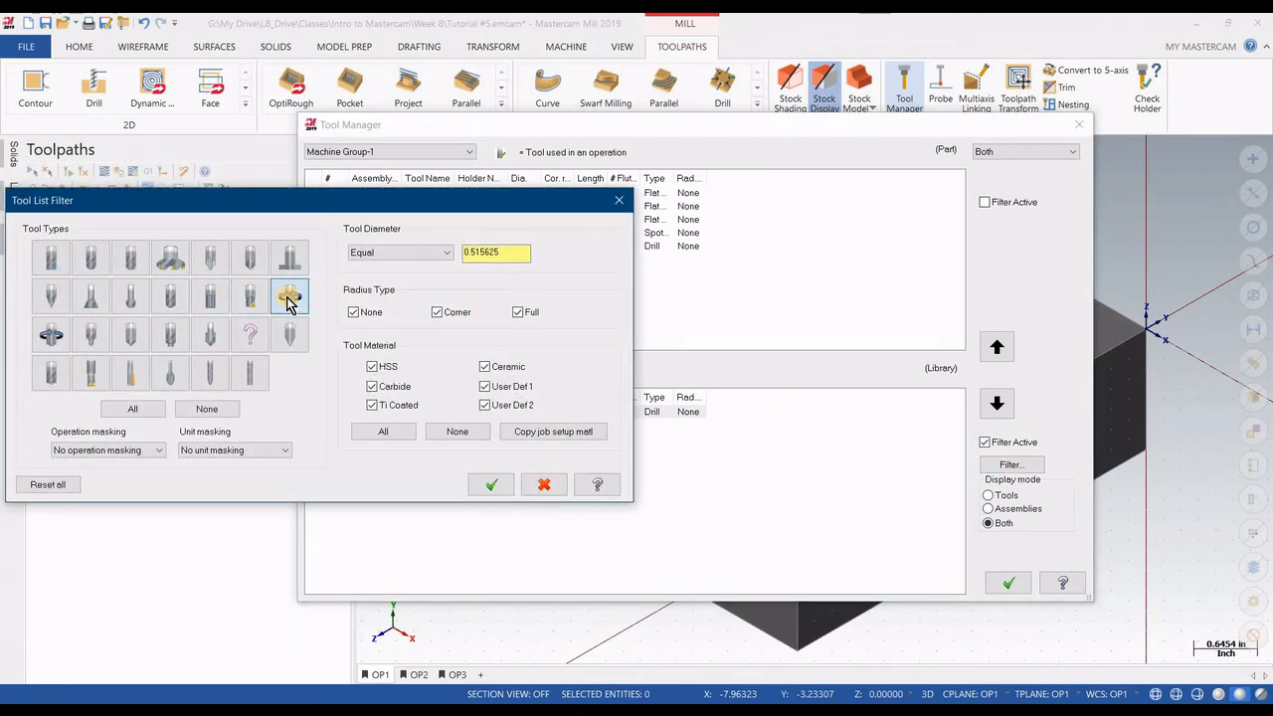
left_click(444, 254)
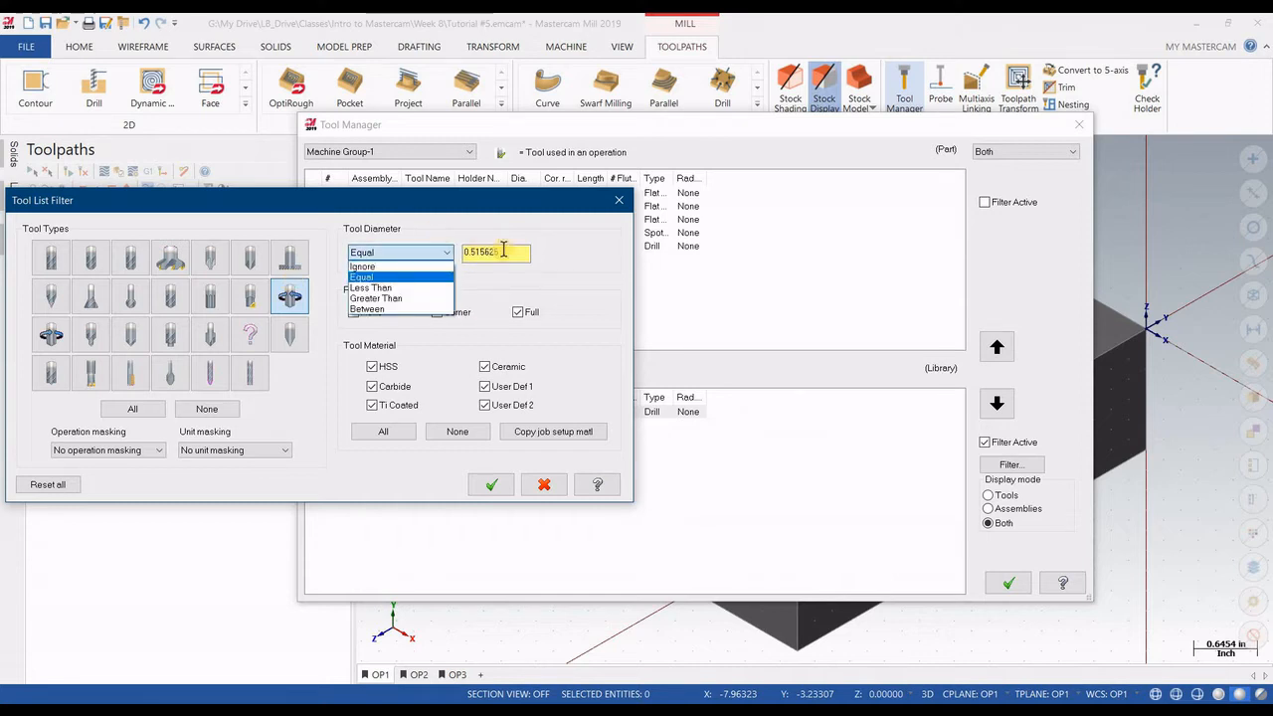
key("Return")
key("Tab")
type("9")
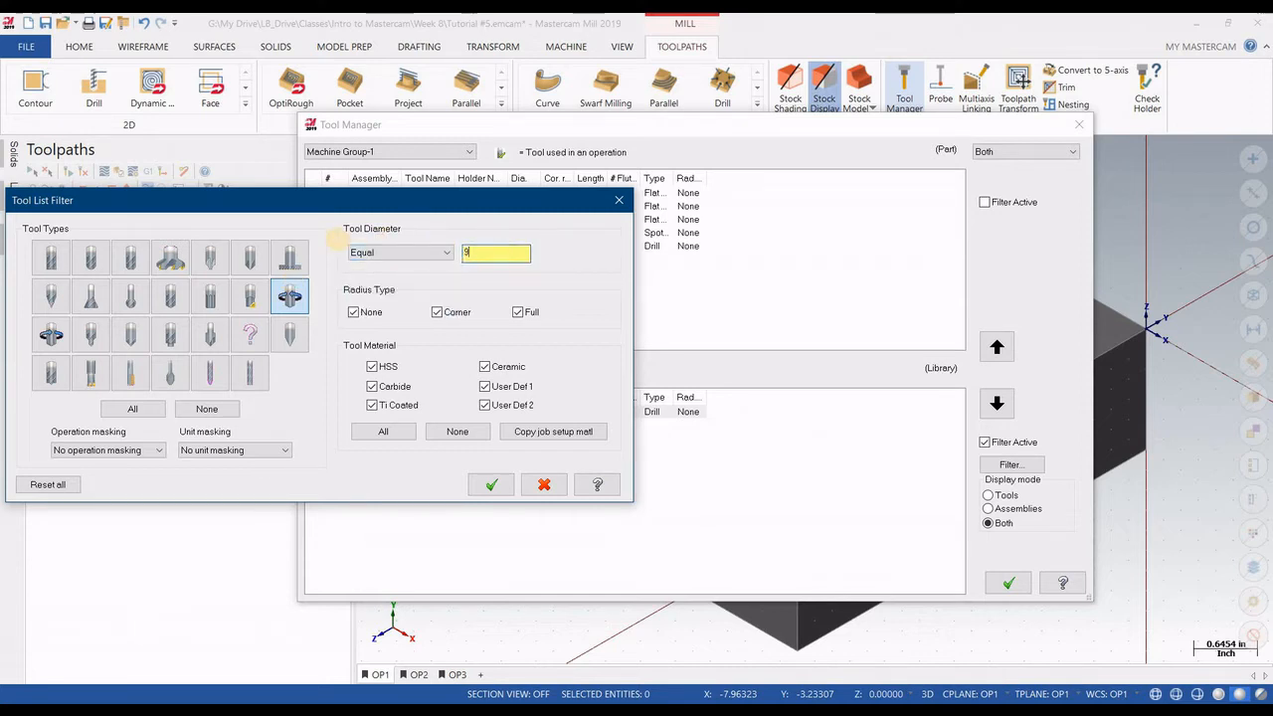
type("/16")
left_click(498, 485)
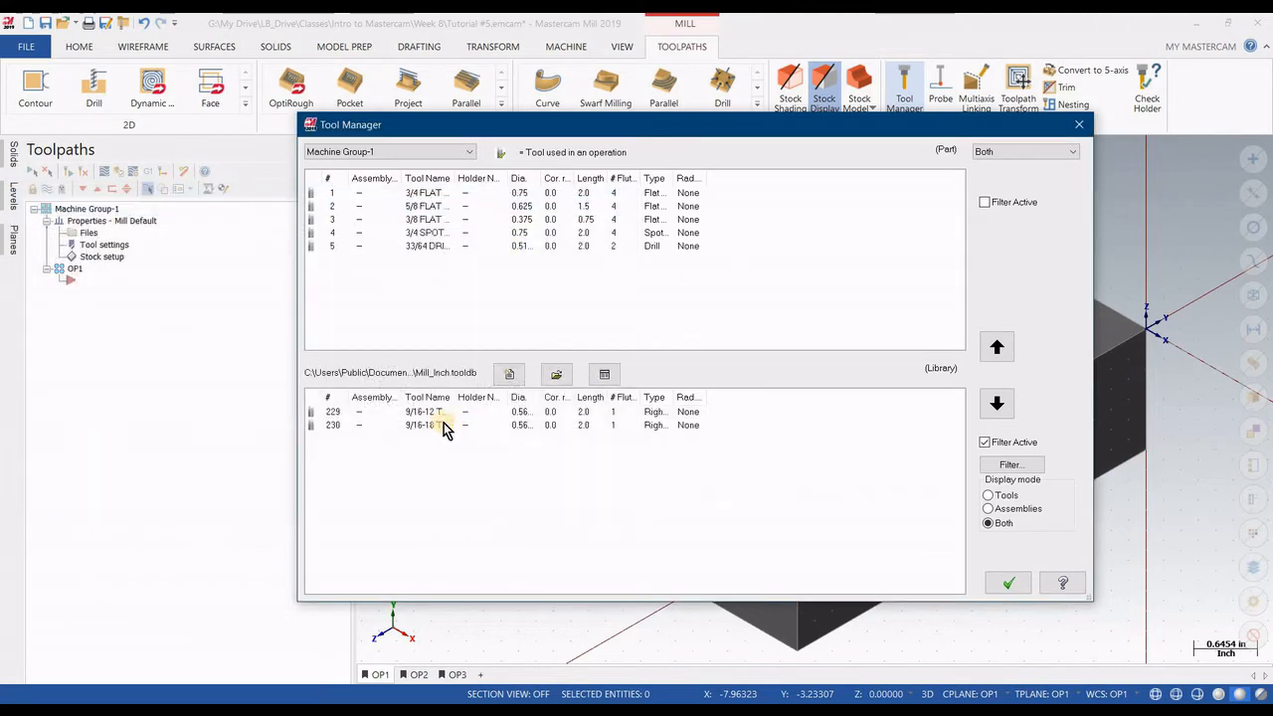
- Widen the library's Tool Name column and add the 9/16-12 right-hand tap to the machine group
left_click(441, 424)
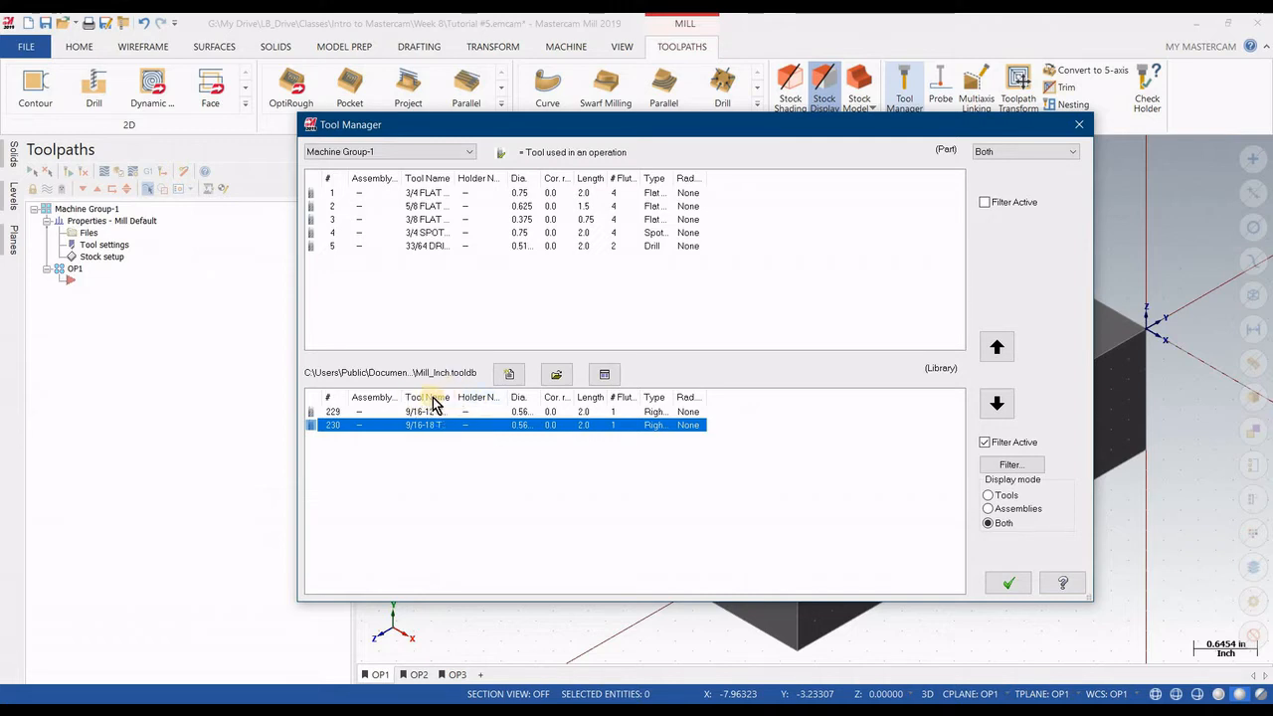
left_click_drag(454, 397, 520, 398)
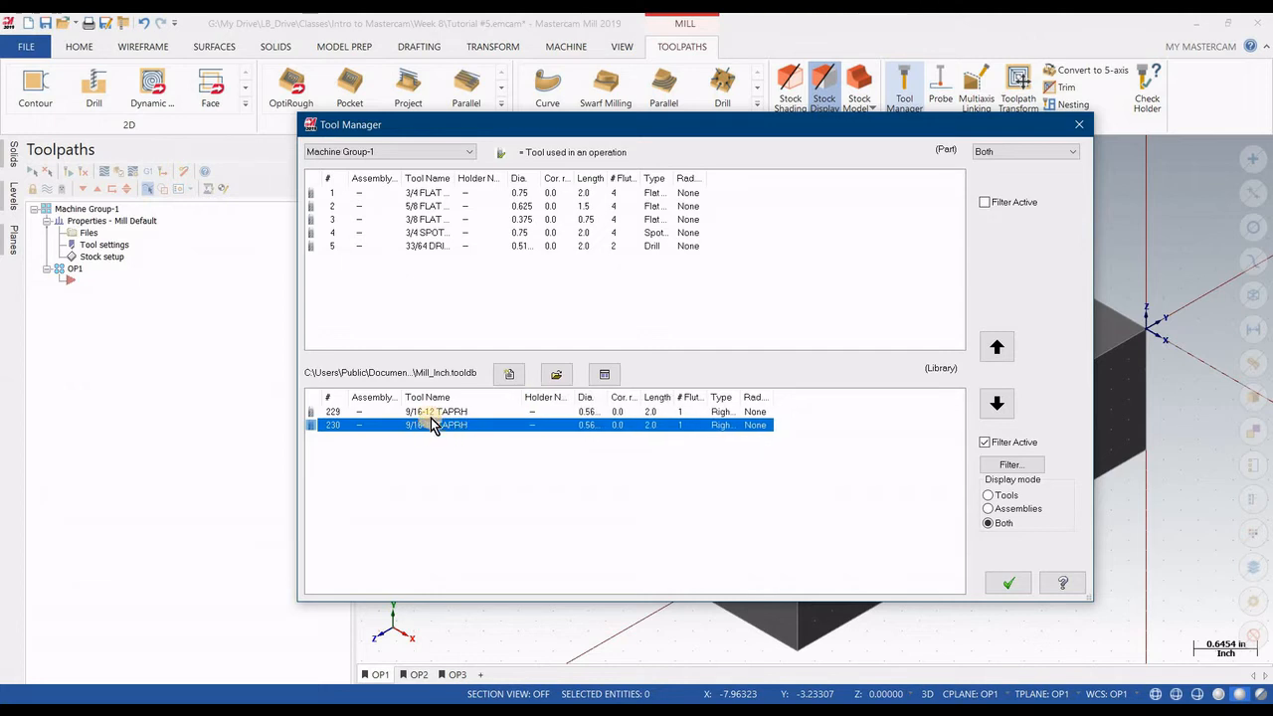
left_click_drag(431, 411, 433, 262)
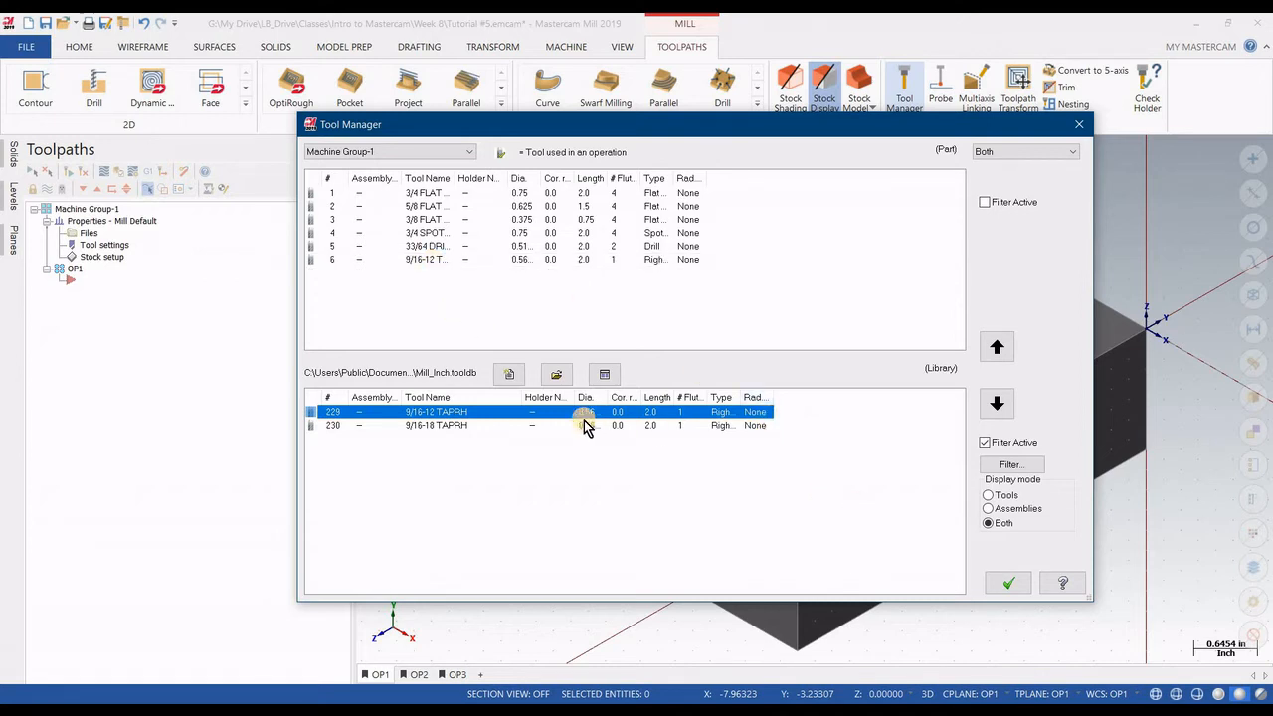
- Filter the library to drills with a diameter equal to 5/16 and add the 5/16 drill to the machine group
left_click(1010, 464)
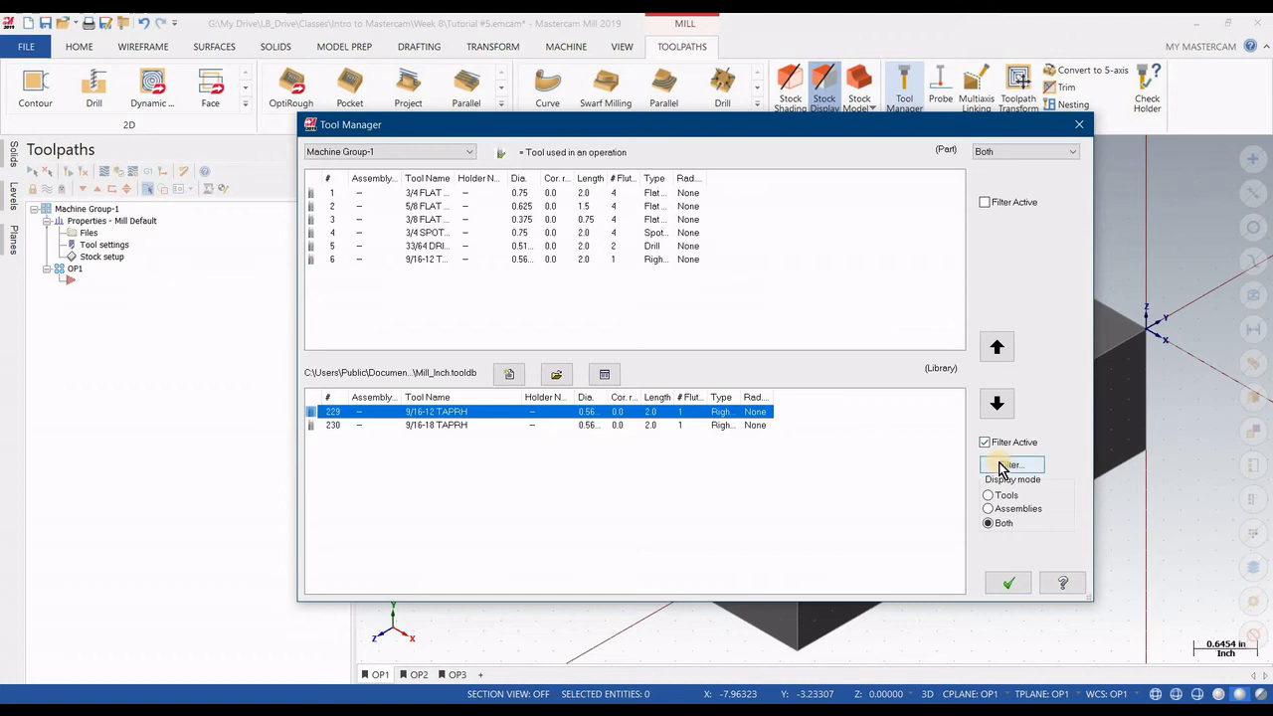
left_click(170, 295)
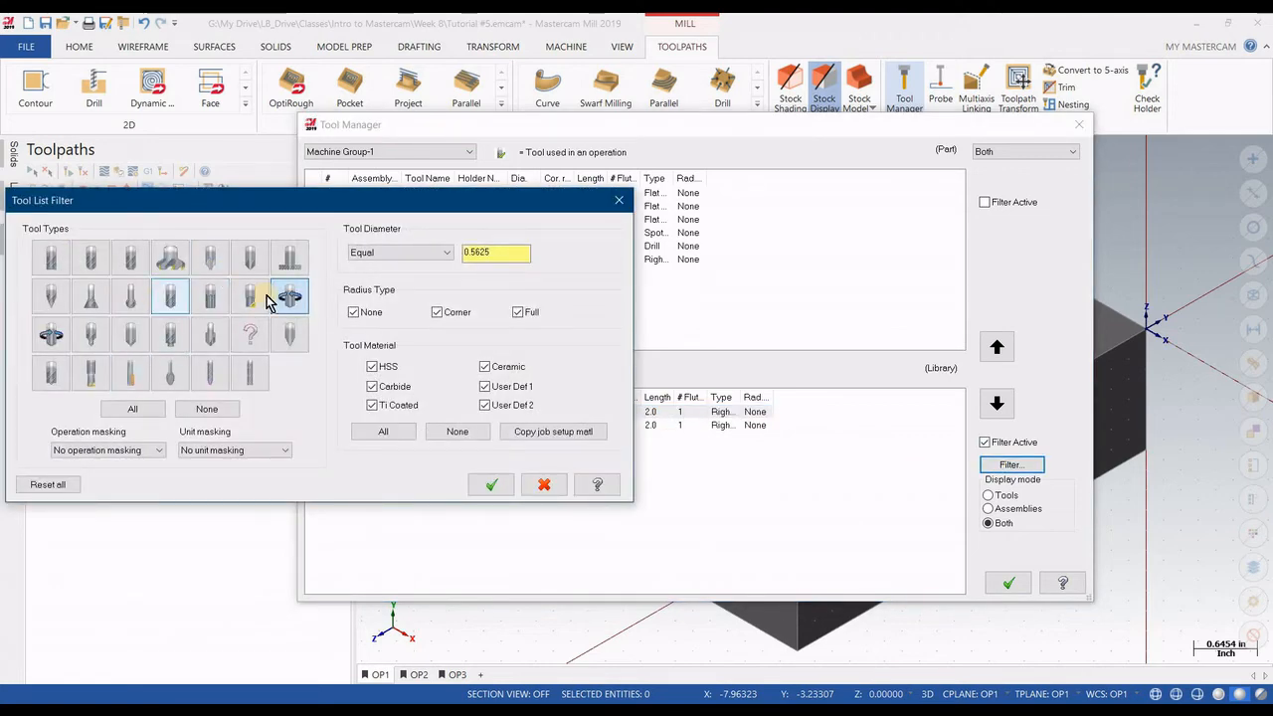
left_click_drag(509, 251, 365, 251)
type("5/")
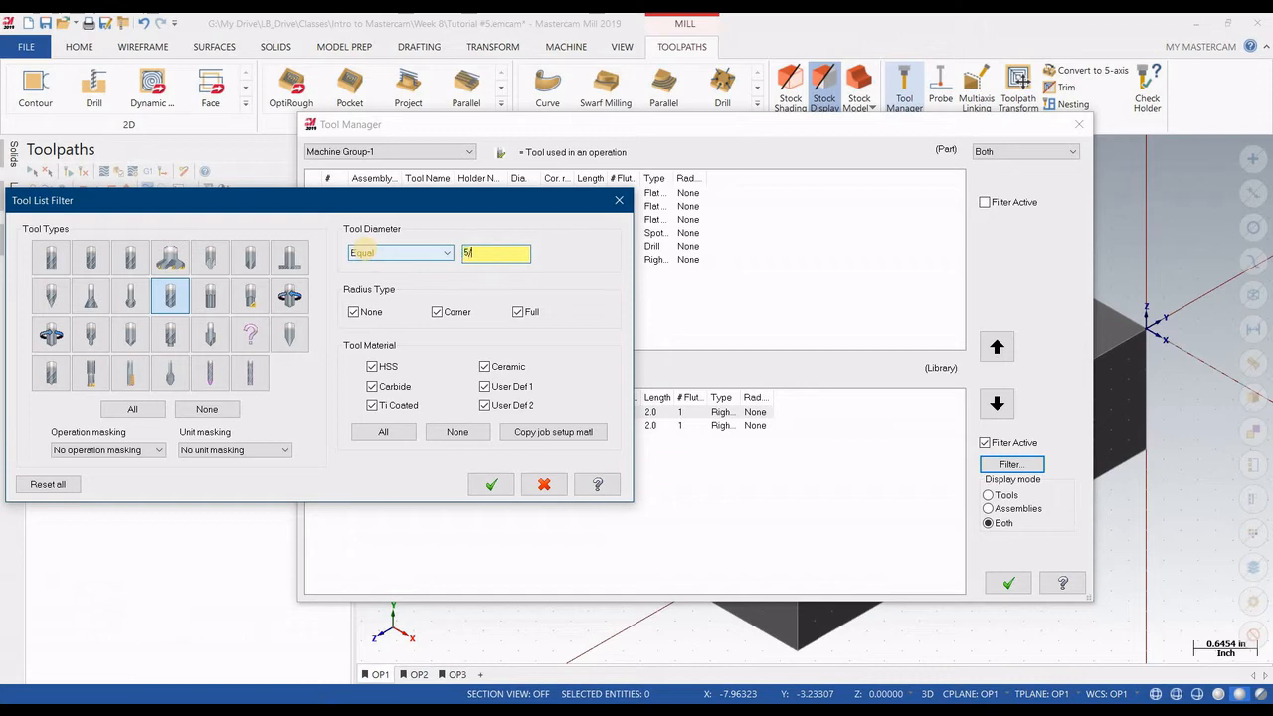
type("16")
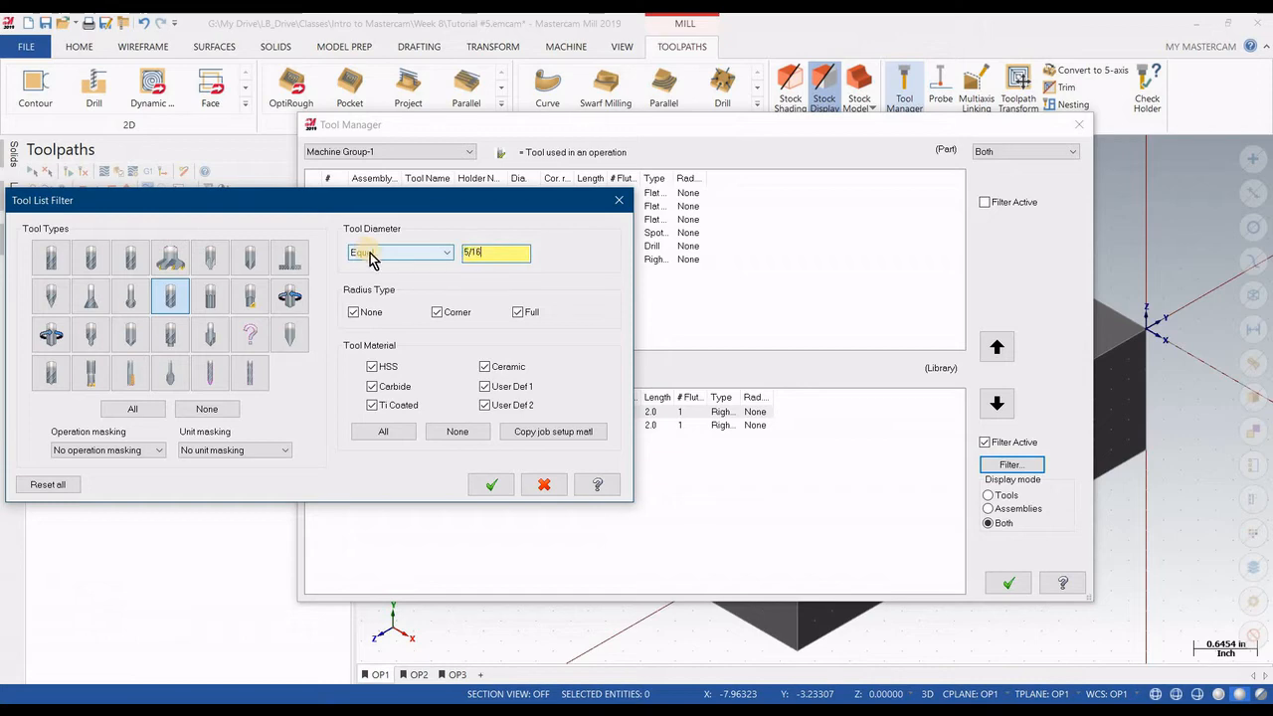
left_click(491, 485)
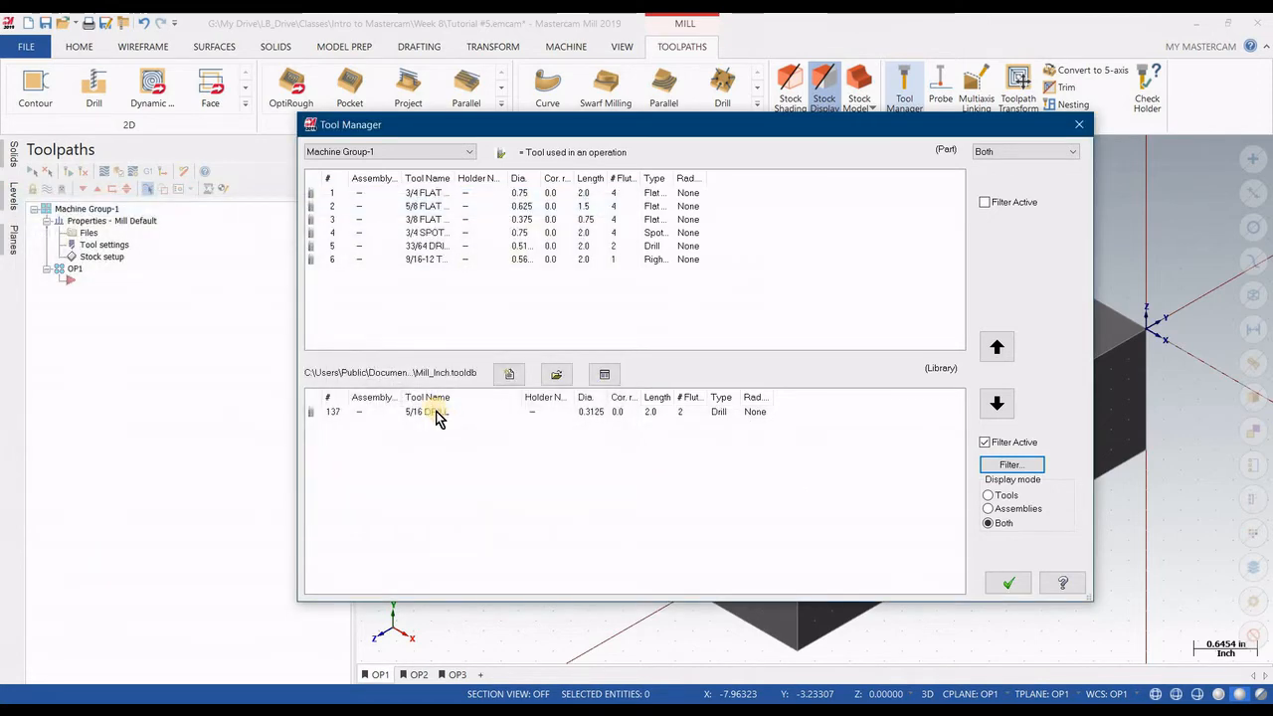
left_click_drag(437, 417, 447, 278)
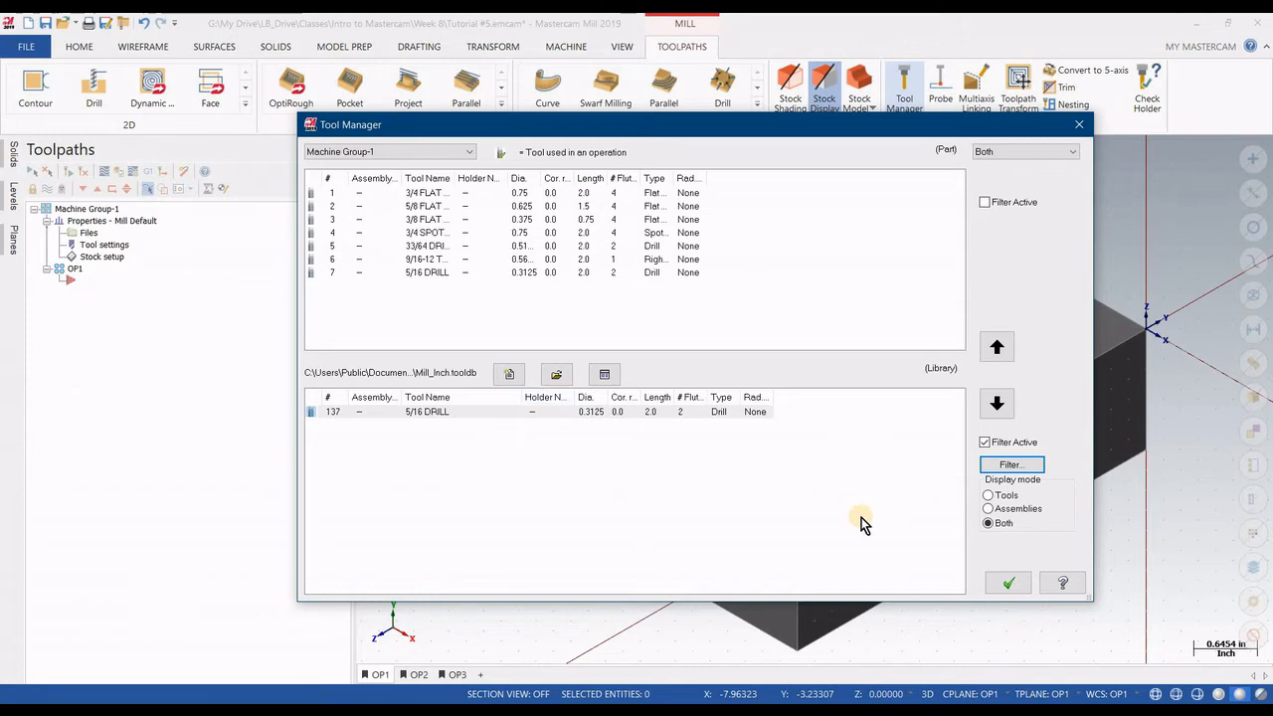
- Filter the library to right-hand taps with a diameter equal to 3/8 and add the 3/8-16 tap to the machine group
left_click(1010, 465)
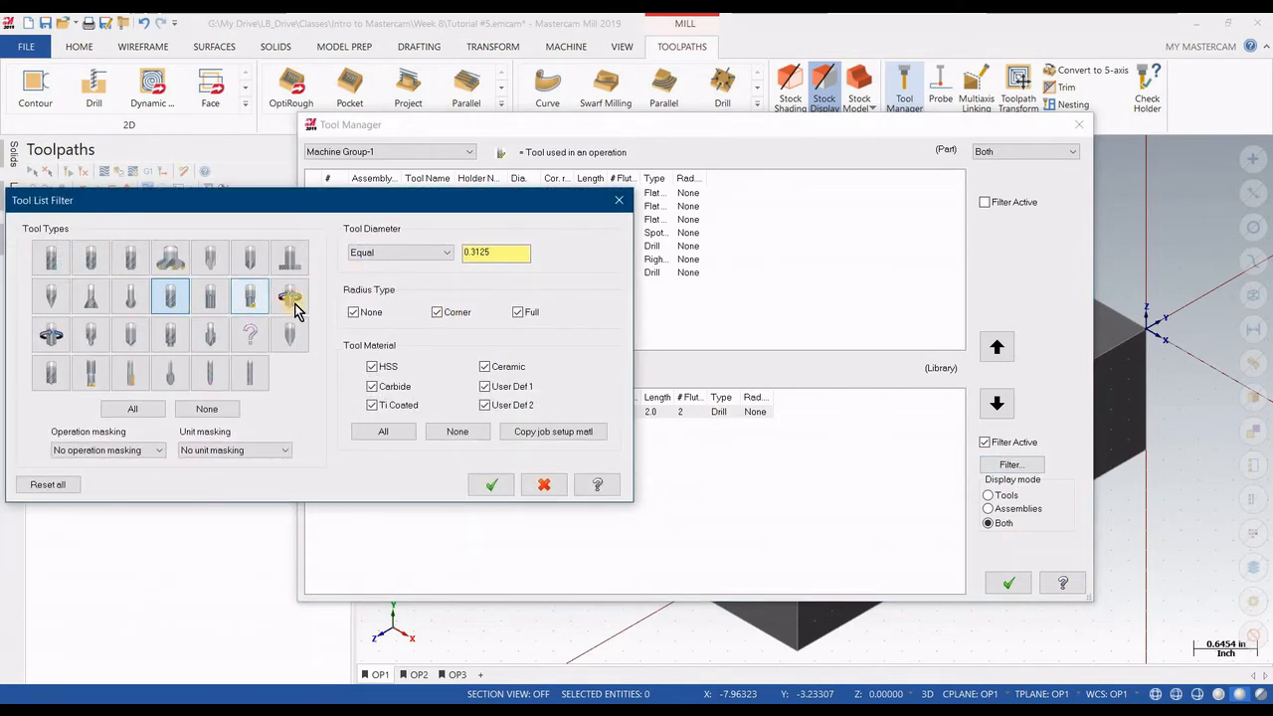
left_click(288, 296)
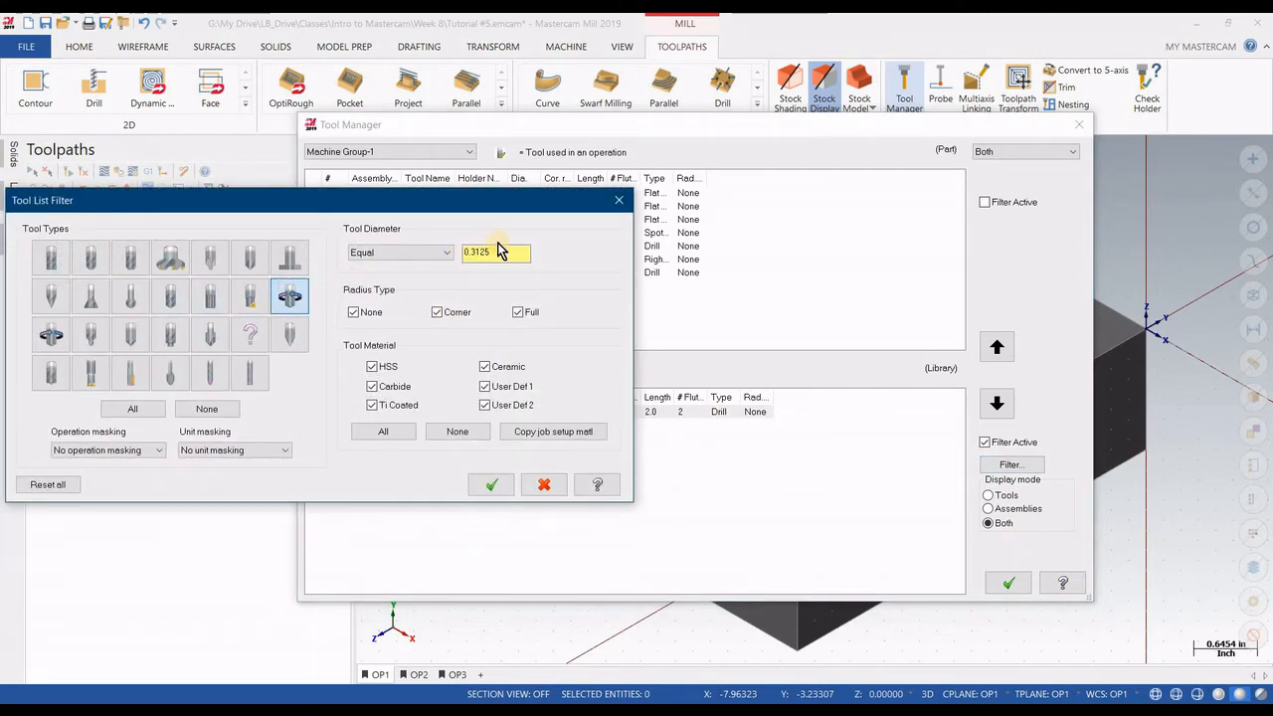
left_click(372, 264)
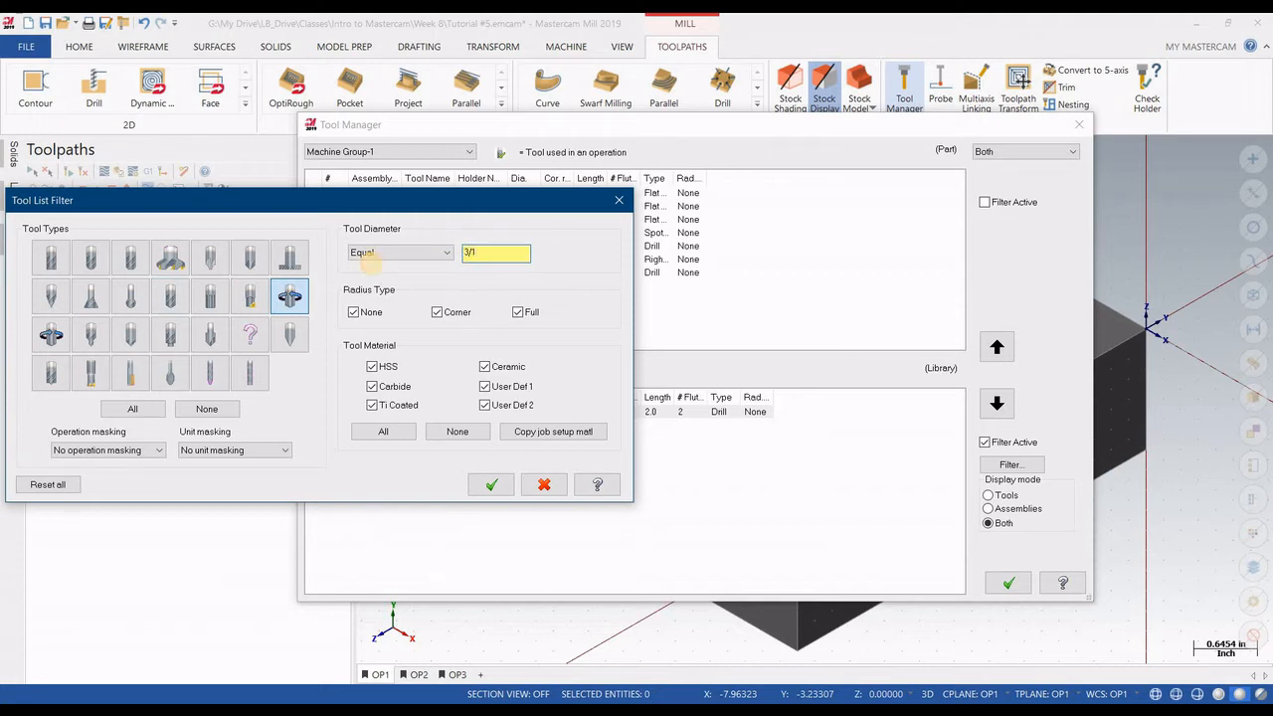
type("3/8")
left_click(490, 485)
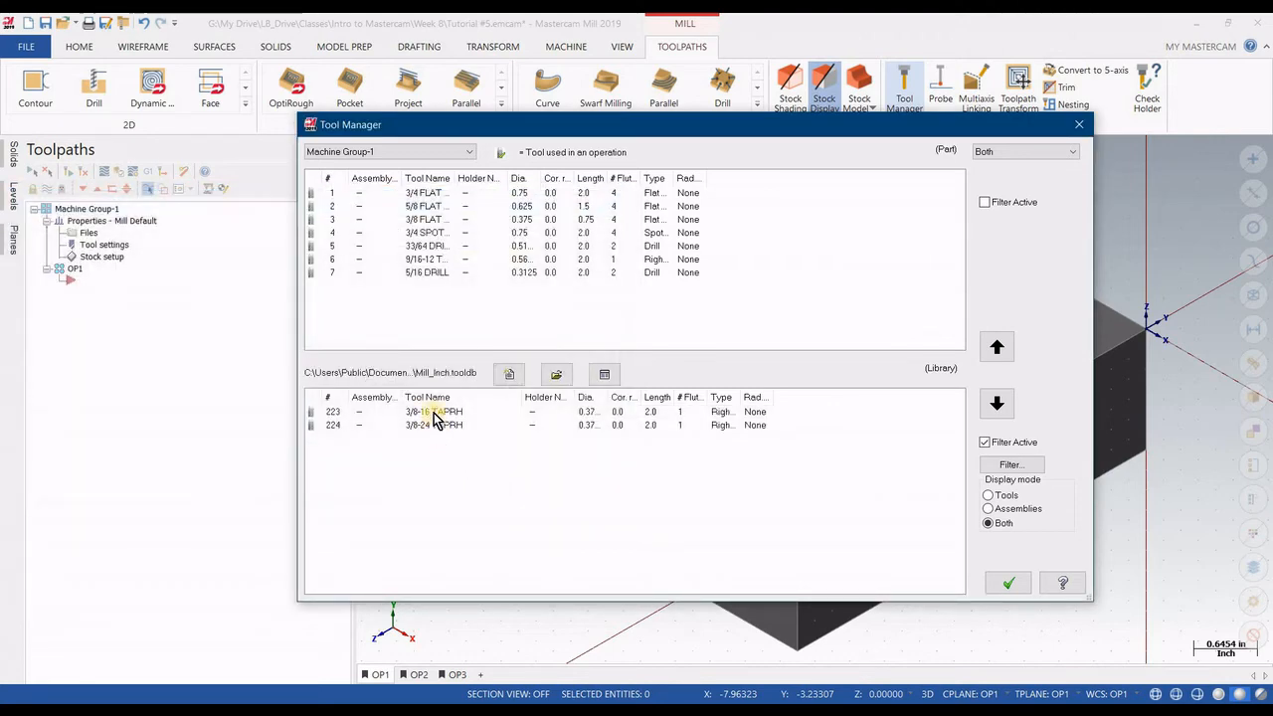
left_click_drag(433, 413, 429, 304)
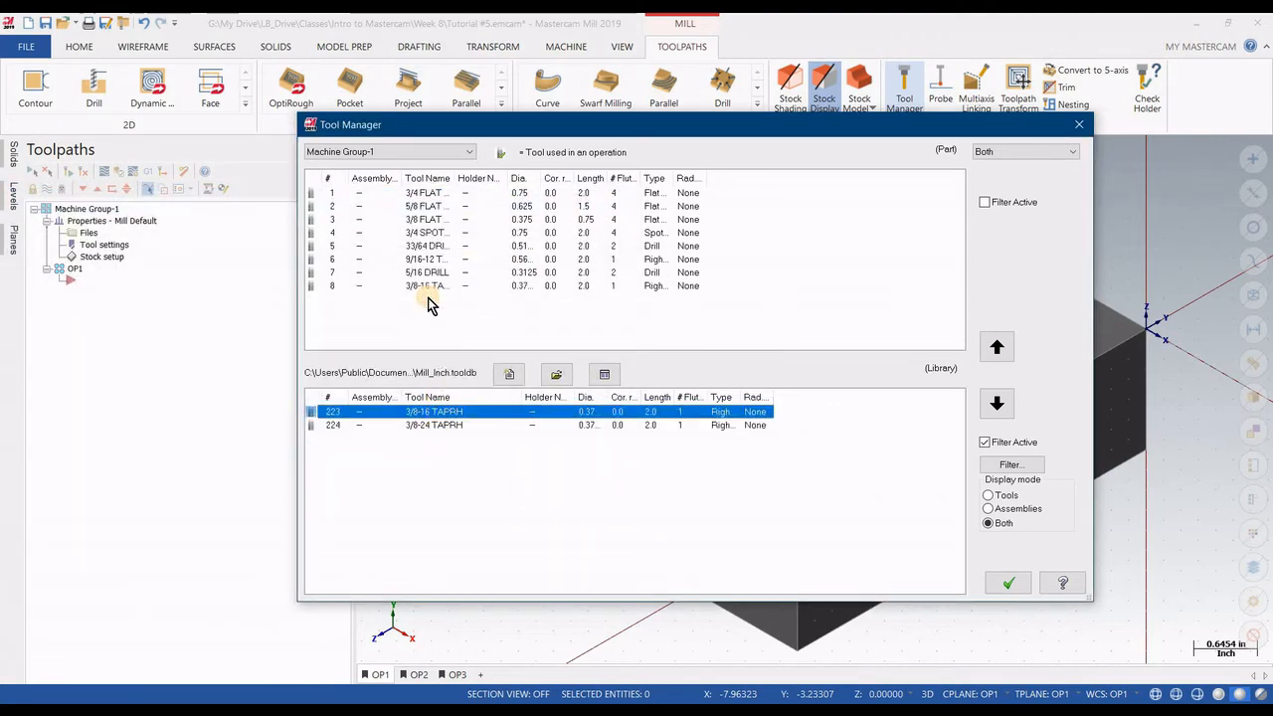
- Widen the Tool Name column of the Machine Group-1 tool list to fit the full tool names
left_click(429, 266)
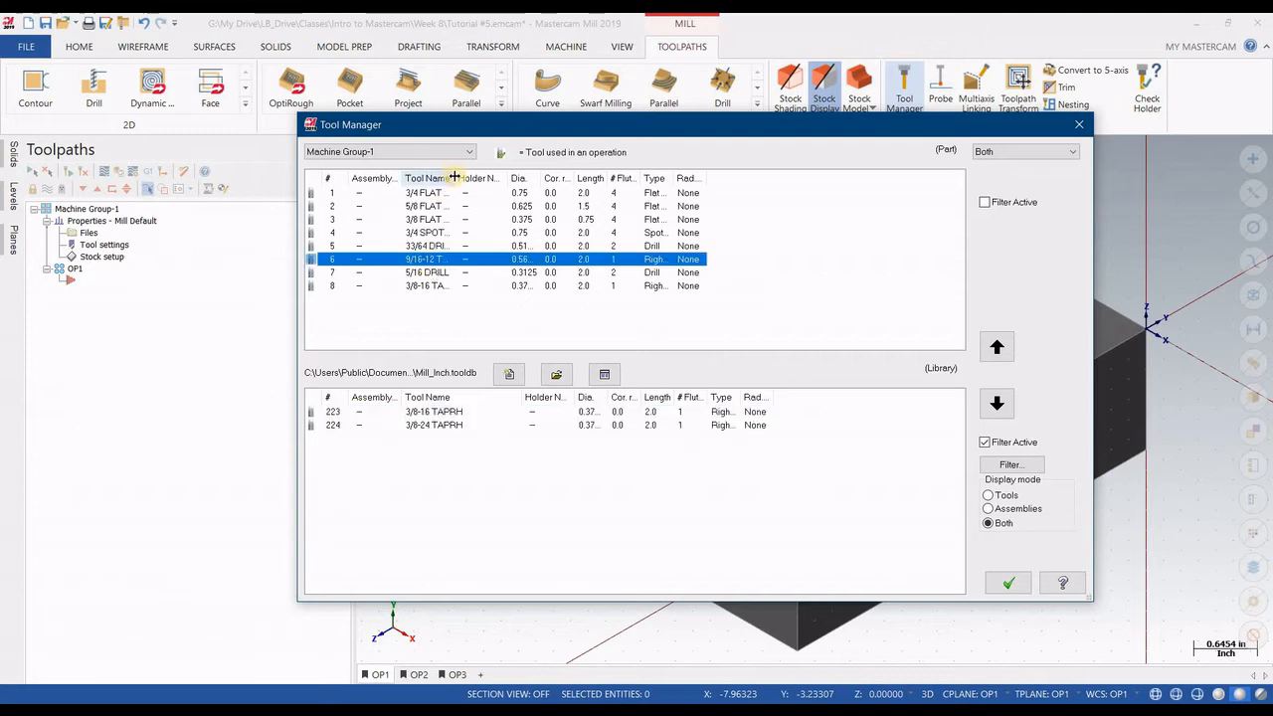
left_click_drag(468, 177, 491, 177)
double_click(490, 177)
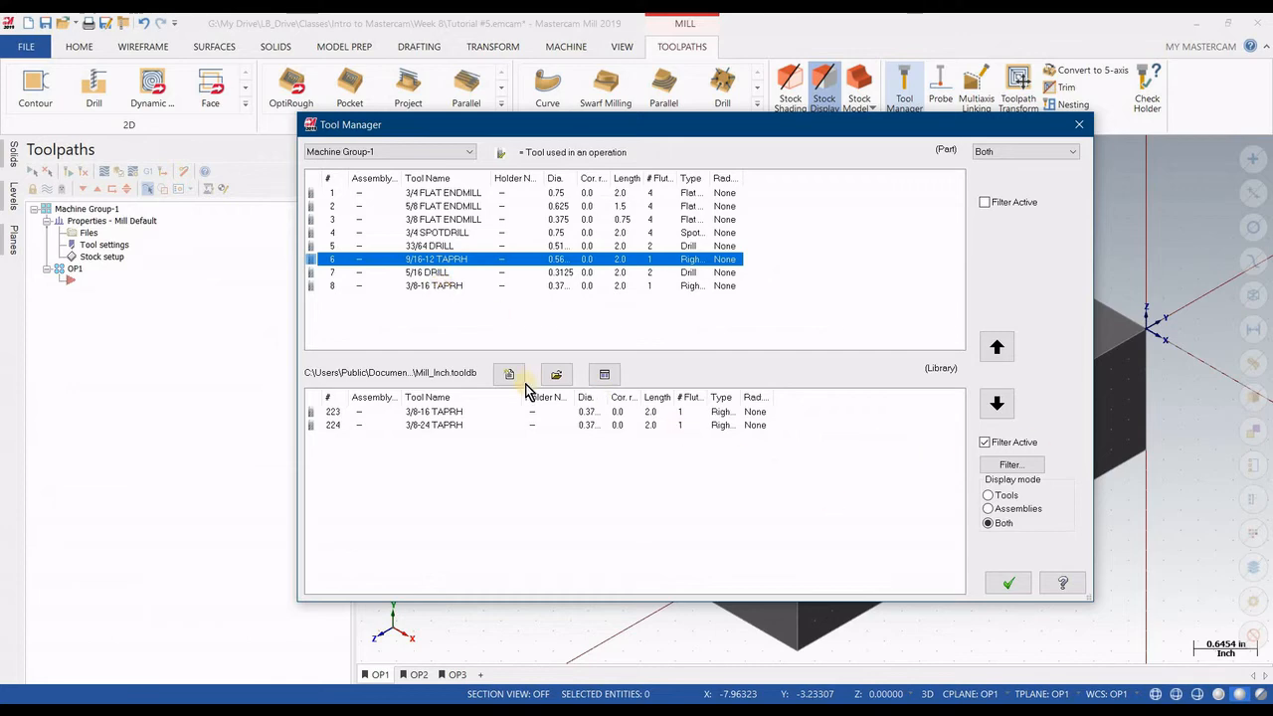
- Set the library's right-hand tap filter to a tool diameter equal to 9/16
left_click(1009, 466)
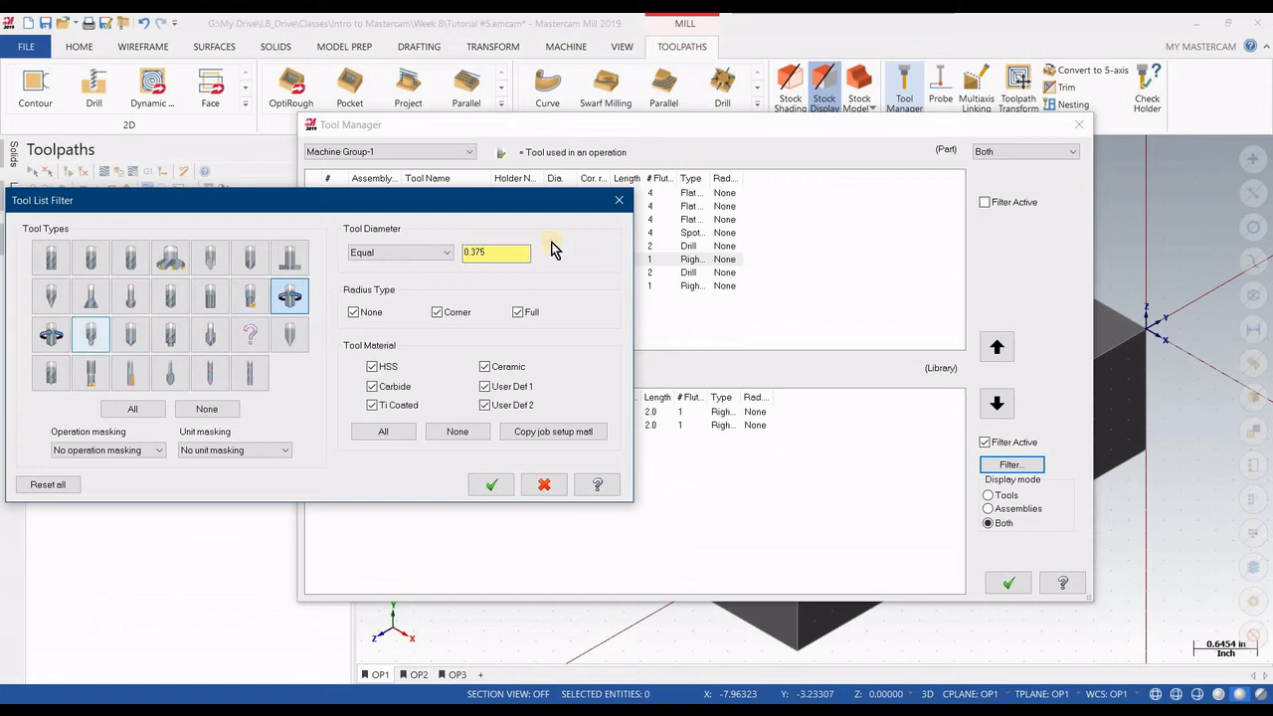
left_click_drag(521, 253, 476, 252)
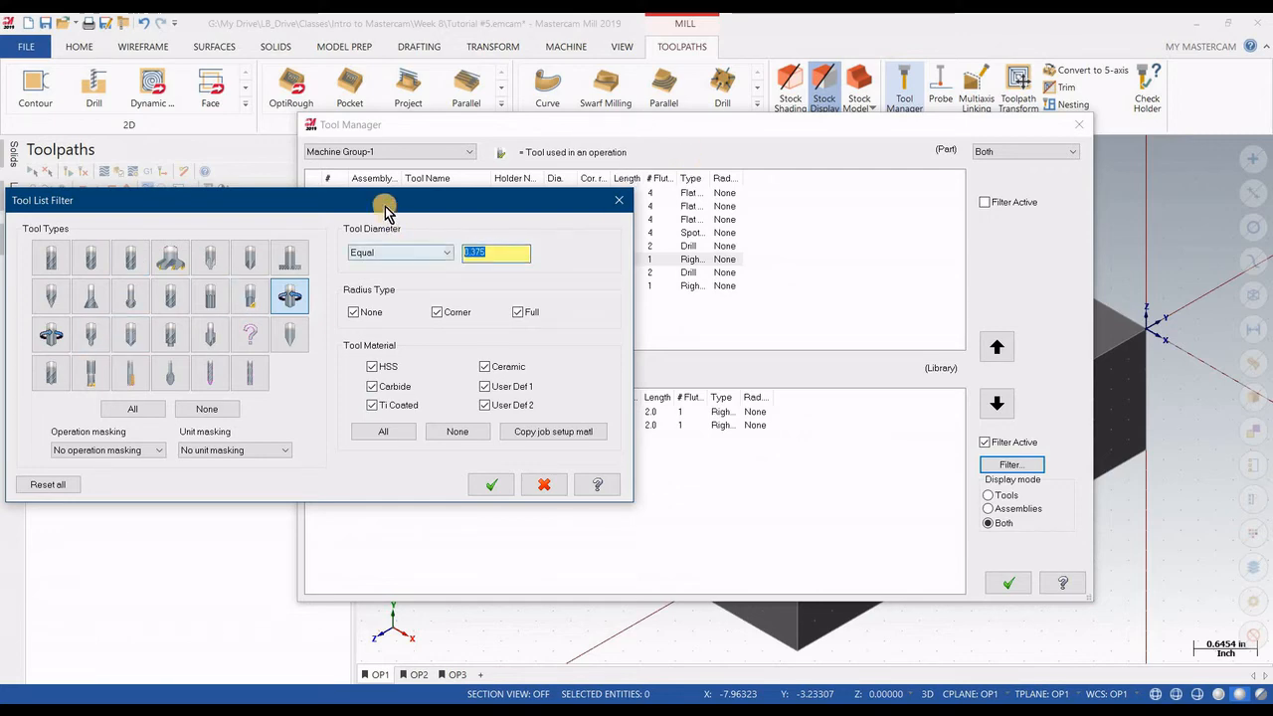
left_click_drag(381, 201, 433, 269)
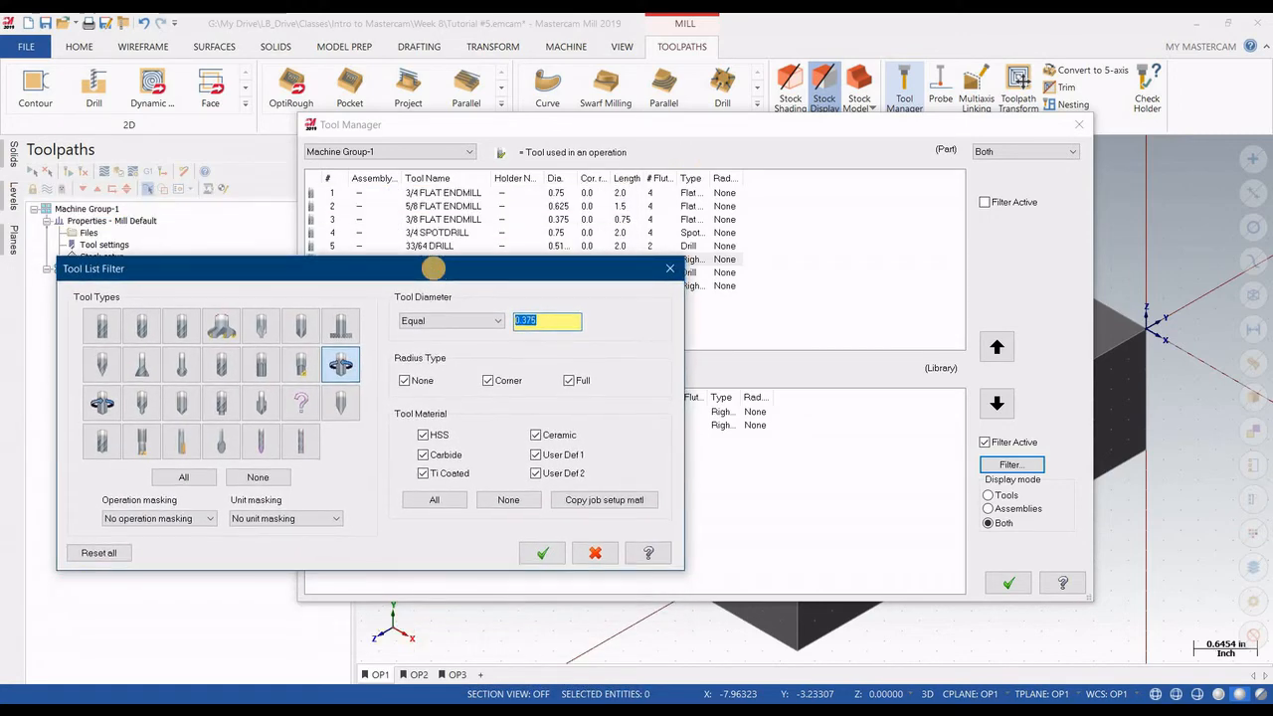
type("9/16")
left_click(543, 554)
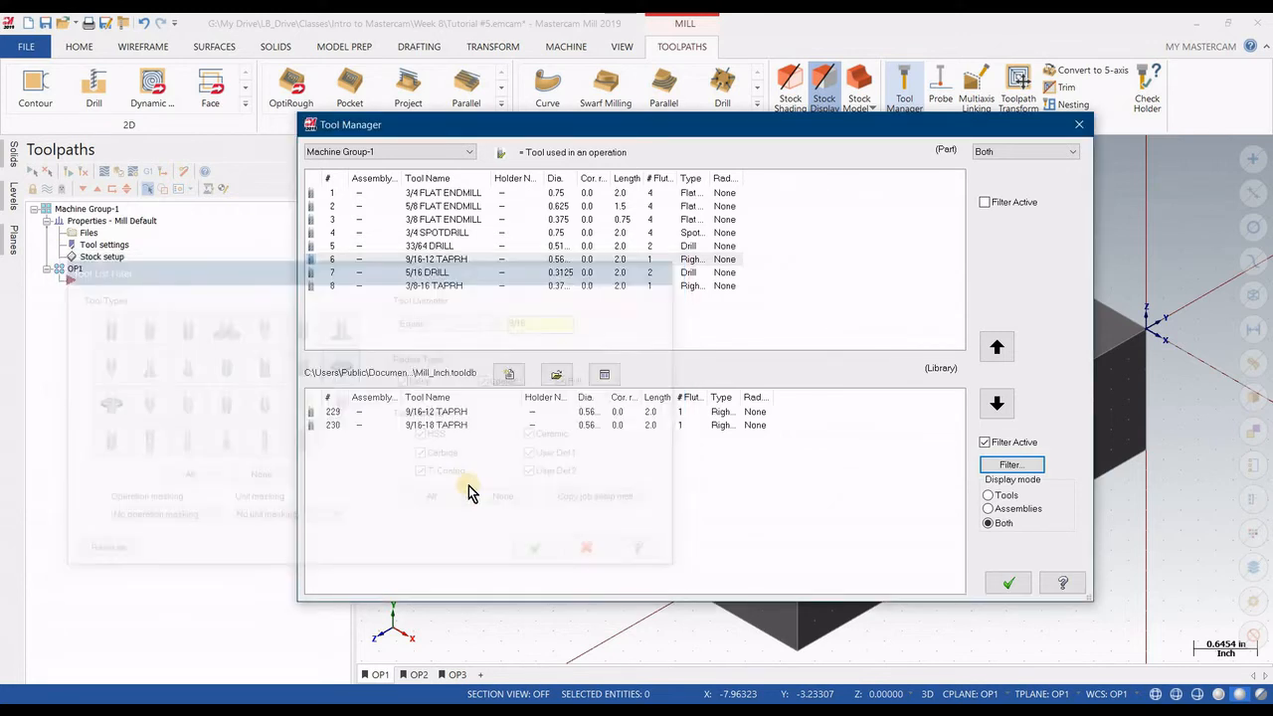
- Add the 9/16-18 right-hand tap to the machine group and delete the 9/16-12 tap from it
left_click(450, 426)
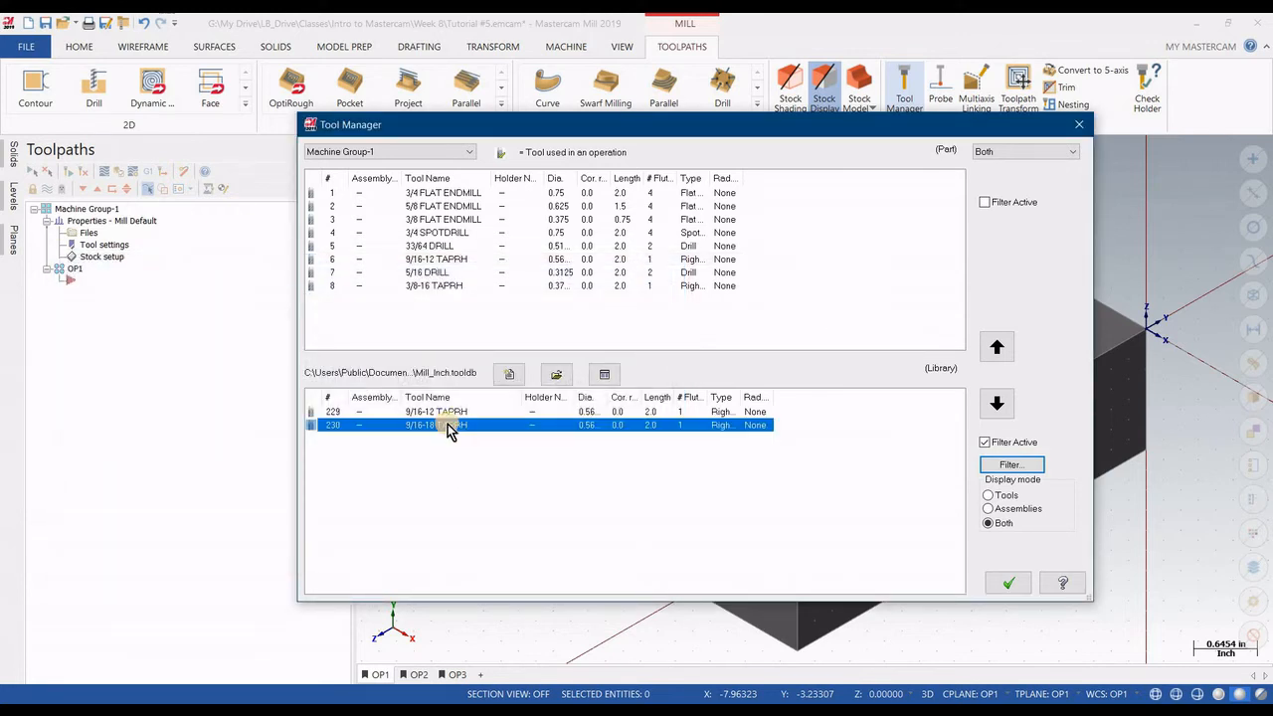
left_click_drag(449, 425, 449, 303)
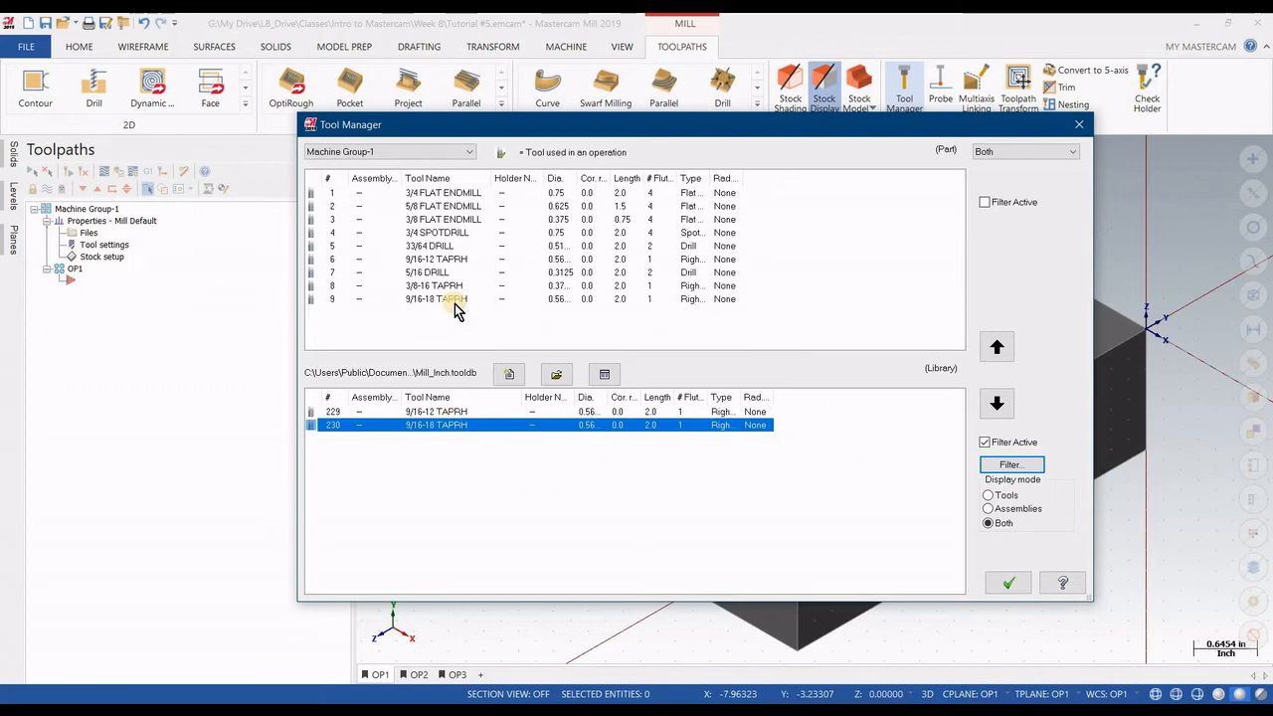
left_click(431, 259)
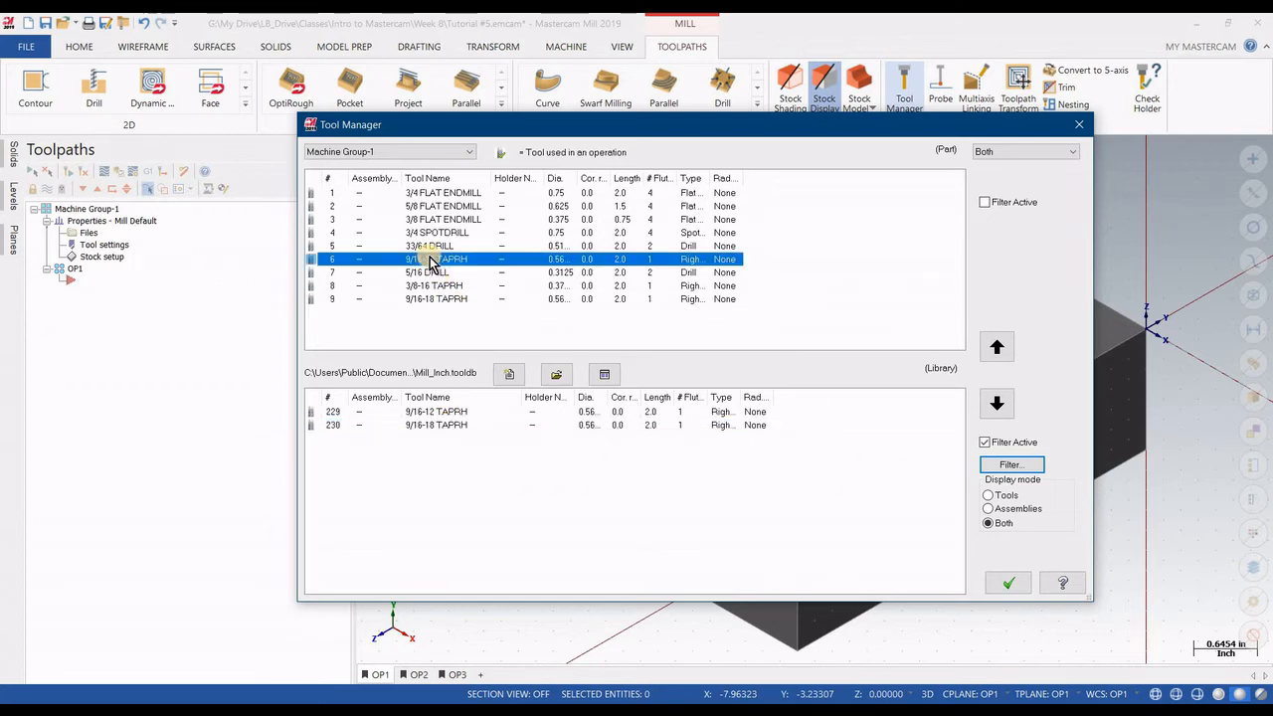
key("Delete")
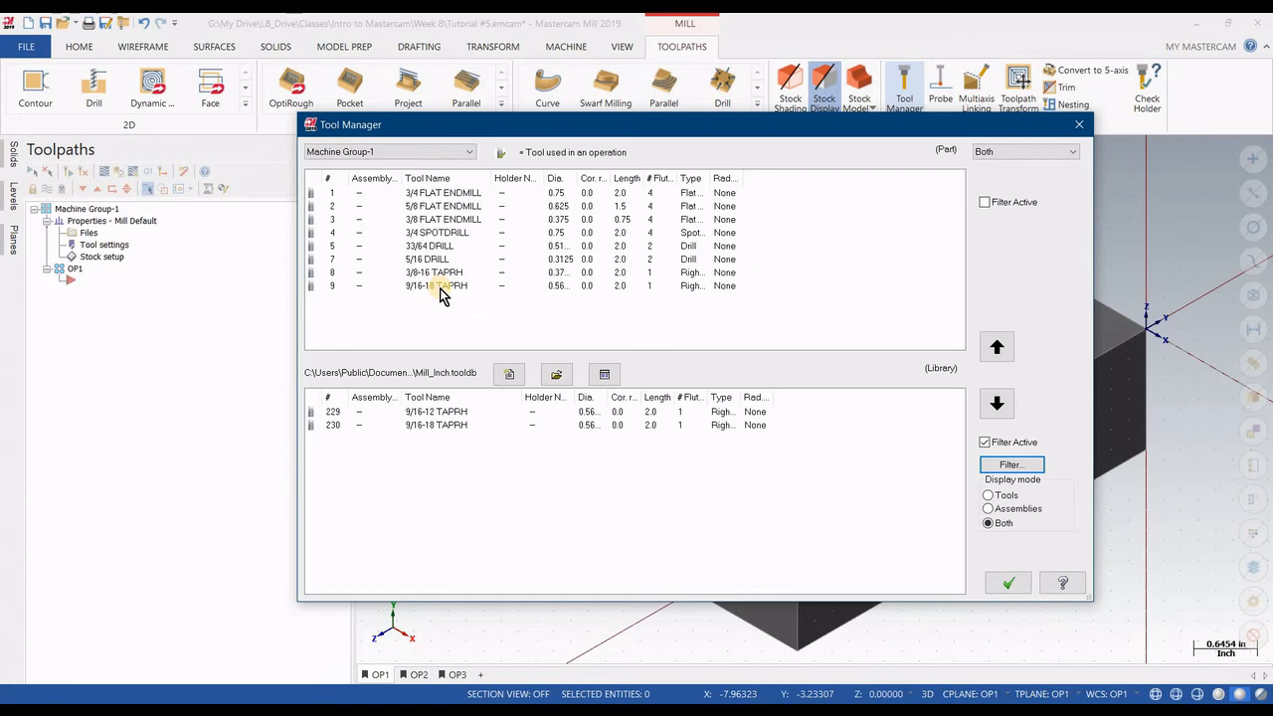
- Edit the 9/16-18 right-hand tap in the machine group and set its tool number to 6
left_click(363, 288)
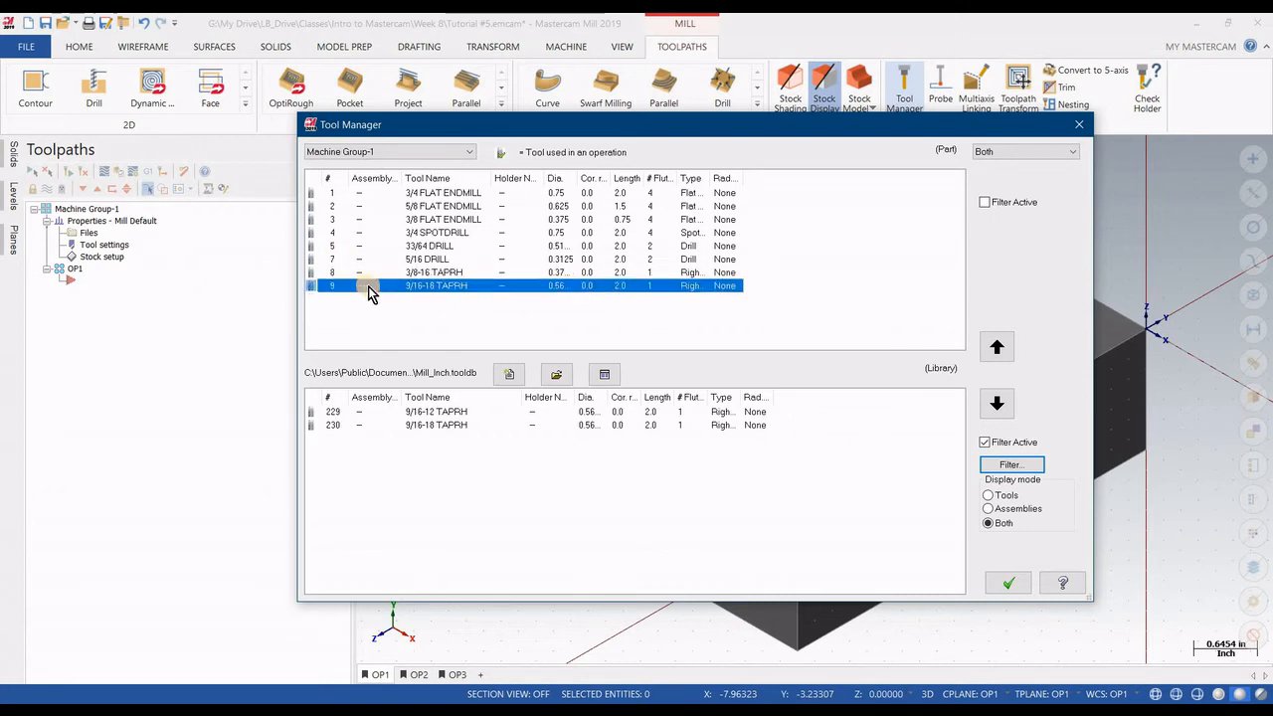
right_click(408, 286)
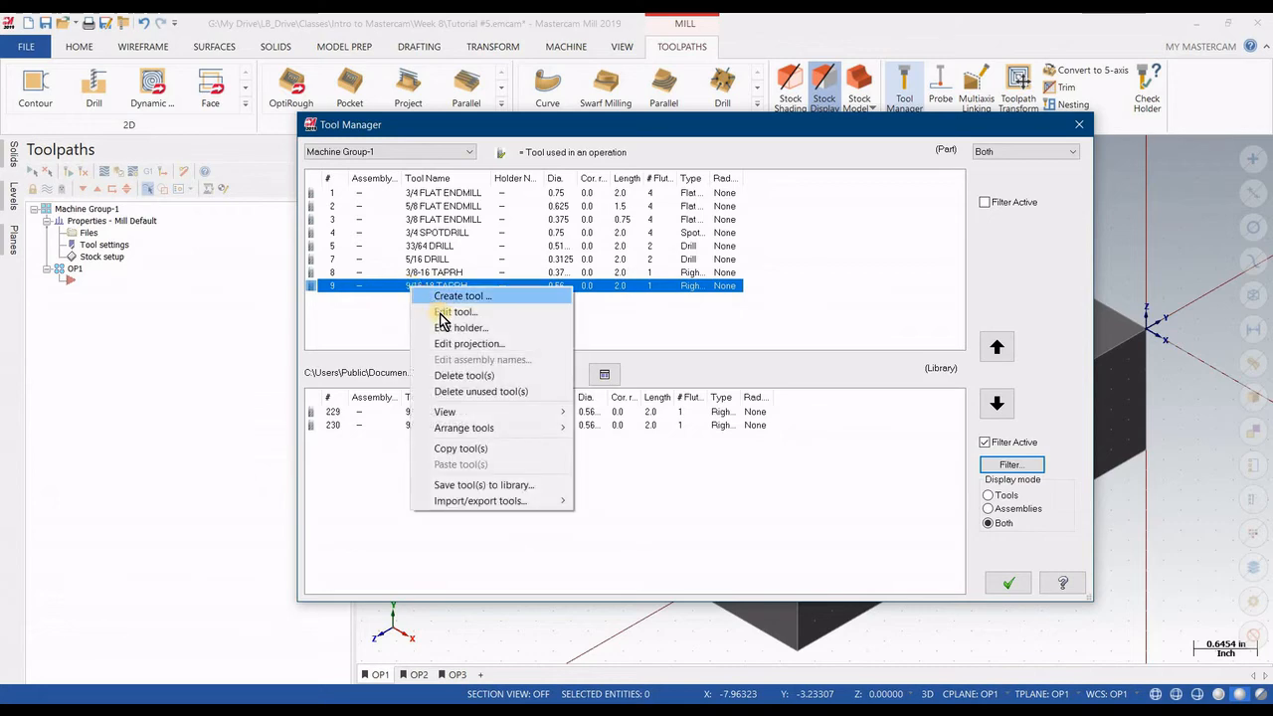
left_click(439, 311)
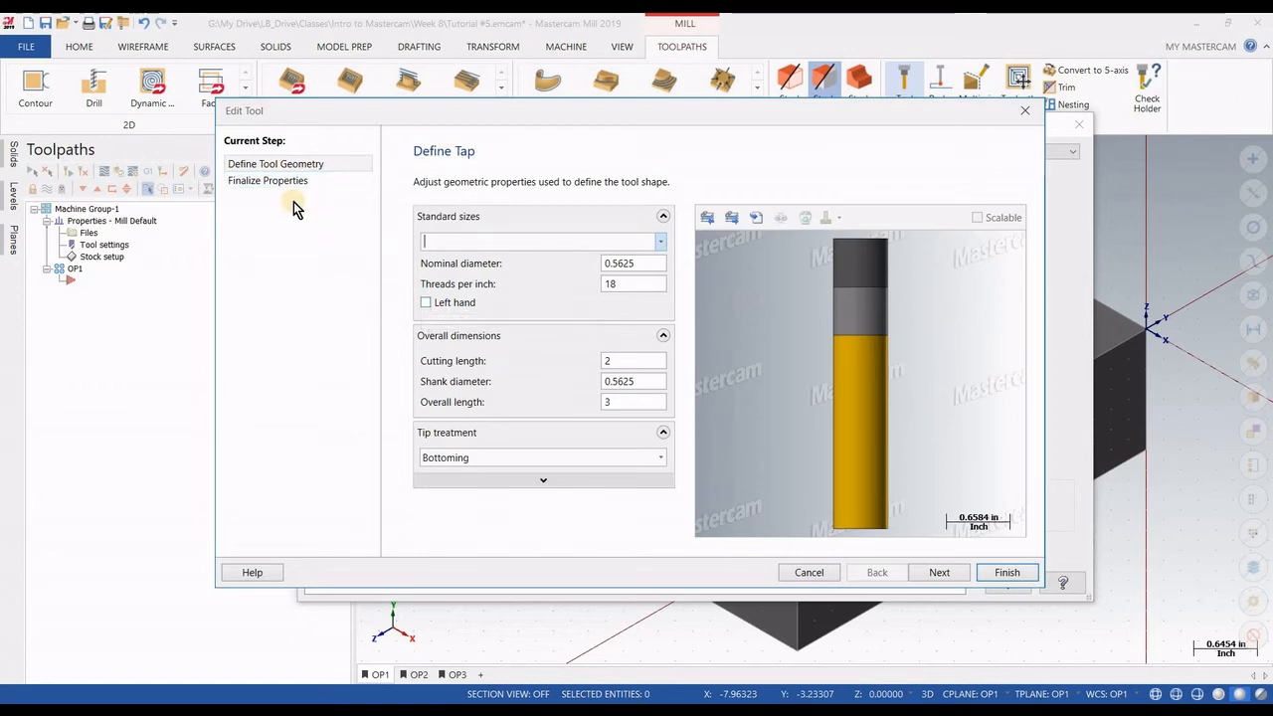
left_click_drag(404, 107, 373, 204)
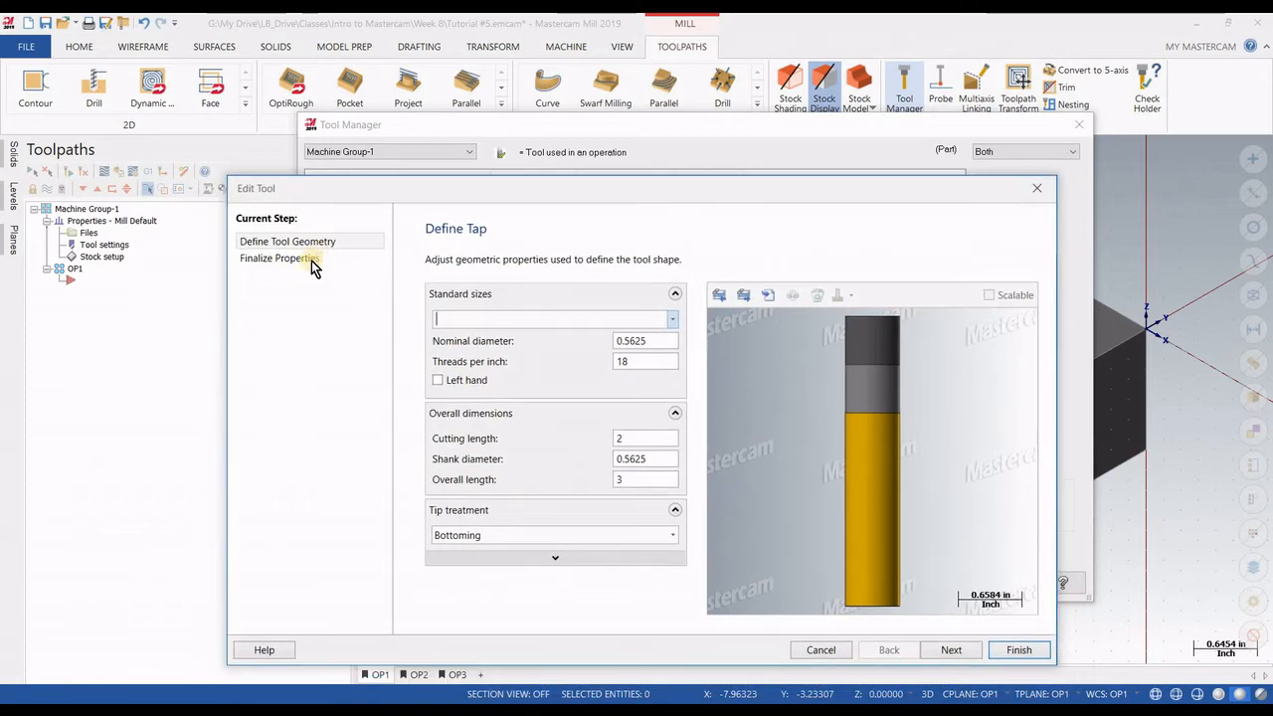
left_click(311, 261)
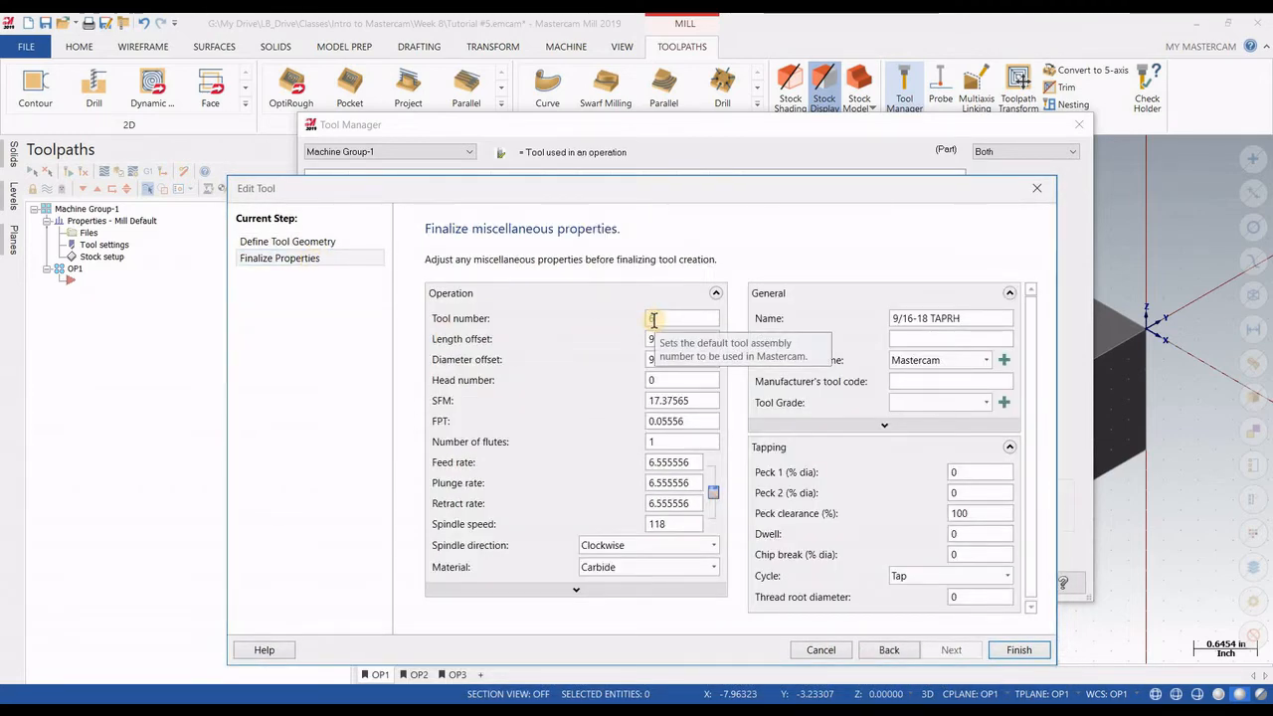
type("6")
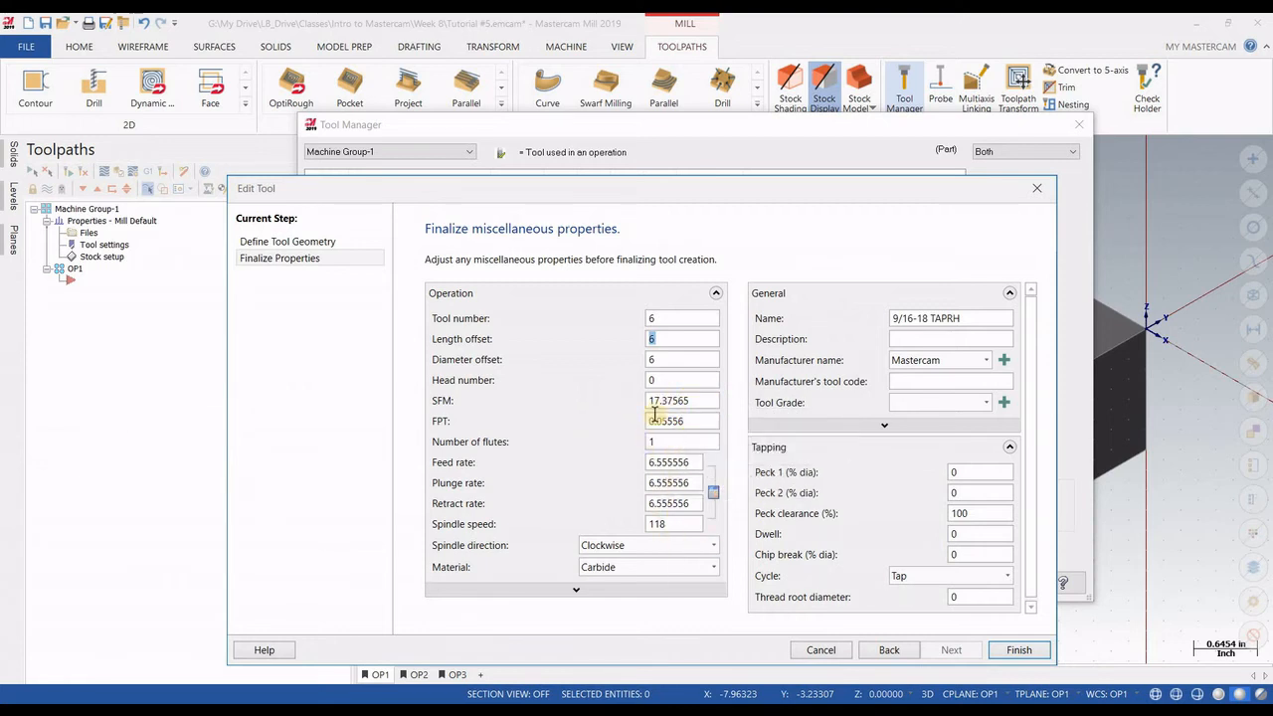
left_click(318, 244)
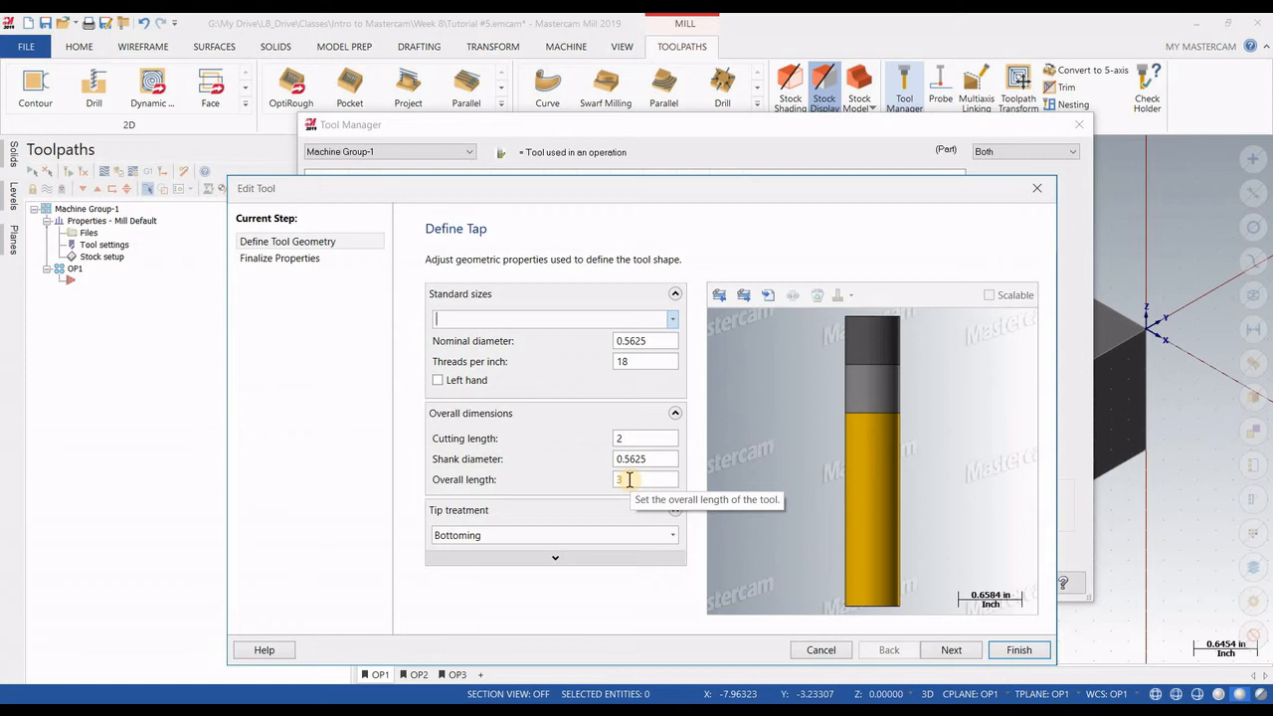
left_click(291, 261)
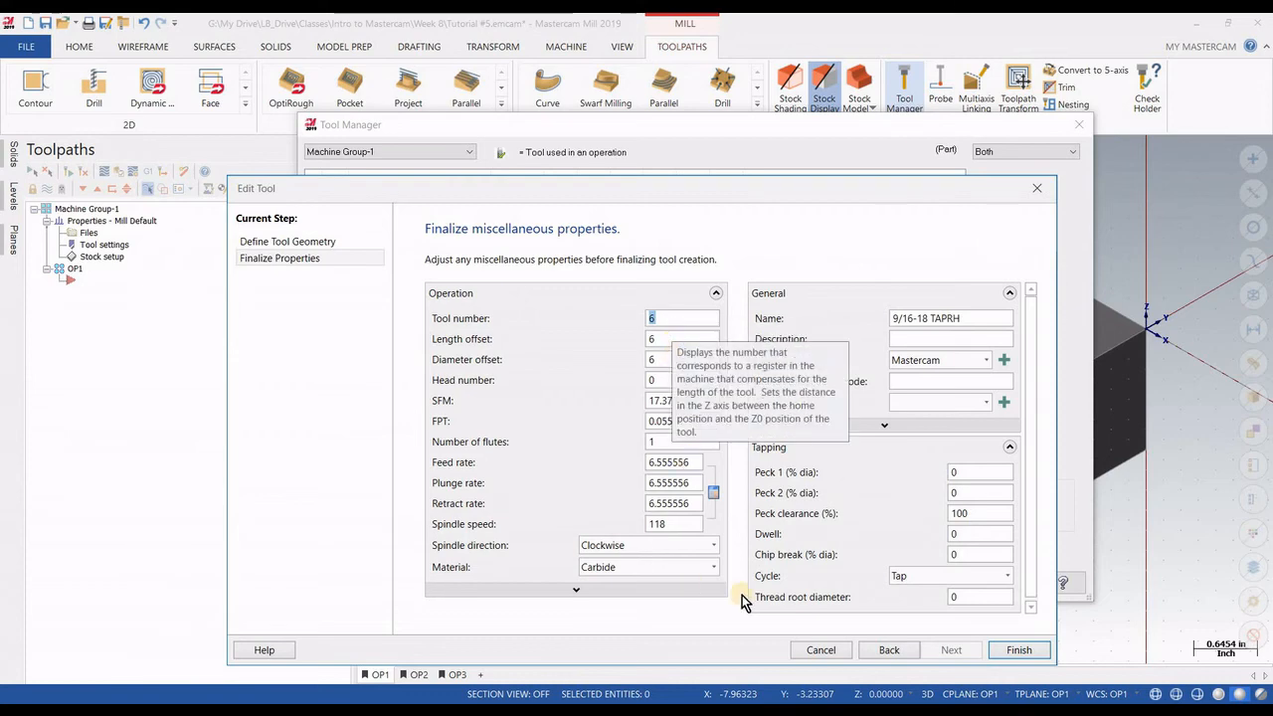
left_click(1018, 650)
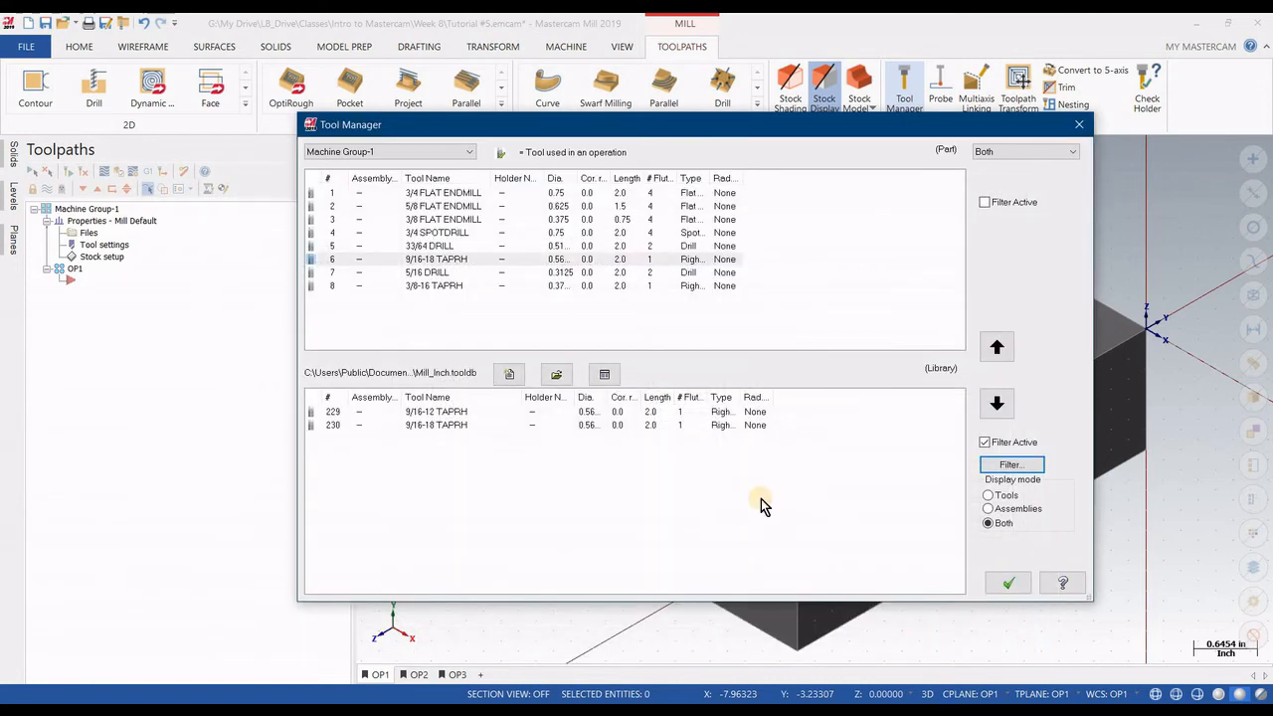
- Change the library filter from right-hand taps to flat endmills and drills with a tool diameter equal to 0.5
left_click(426, 273)
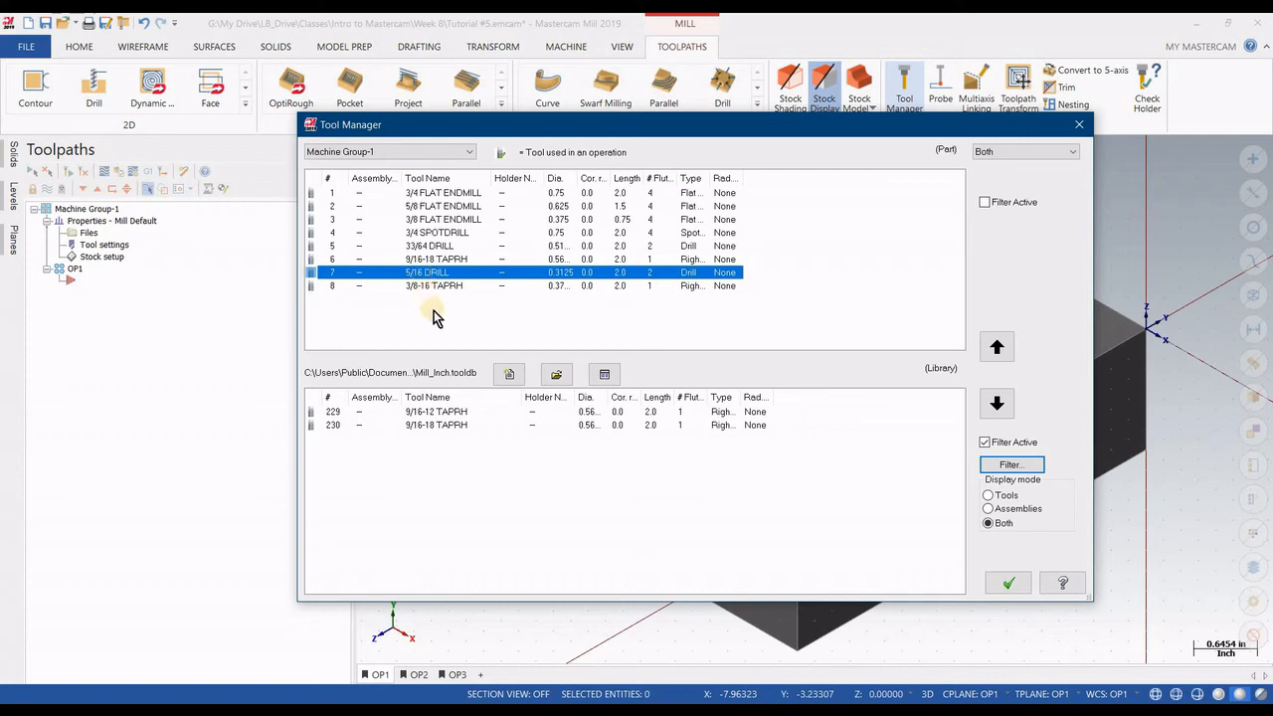
left_click(434, 285)
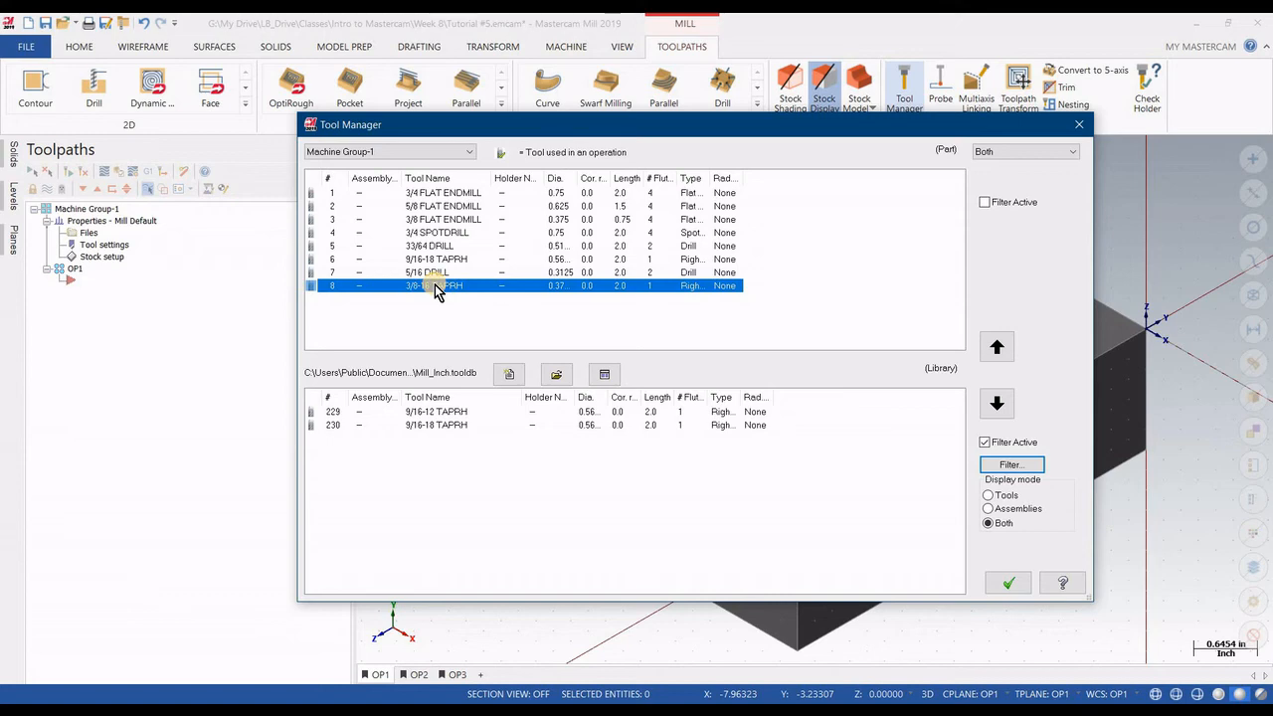
left_click(985, 443)
left_click(1011, 465)
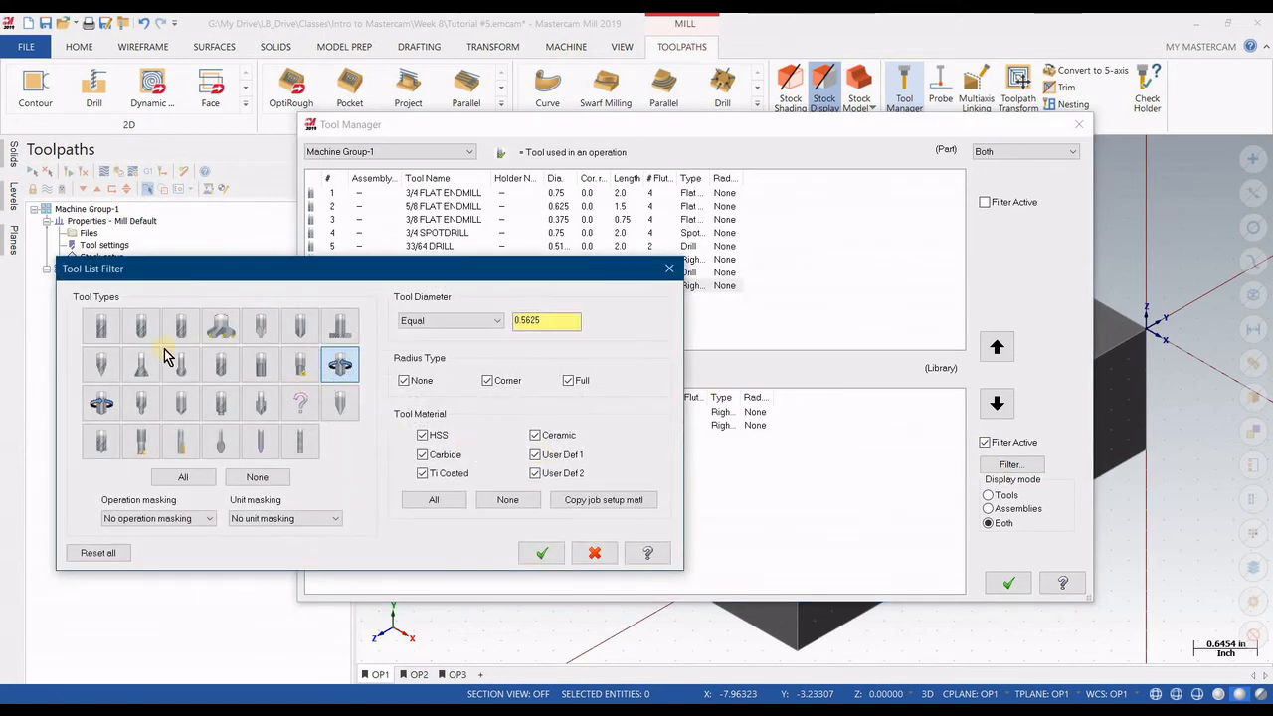
left_click(100, 327)
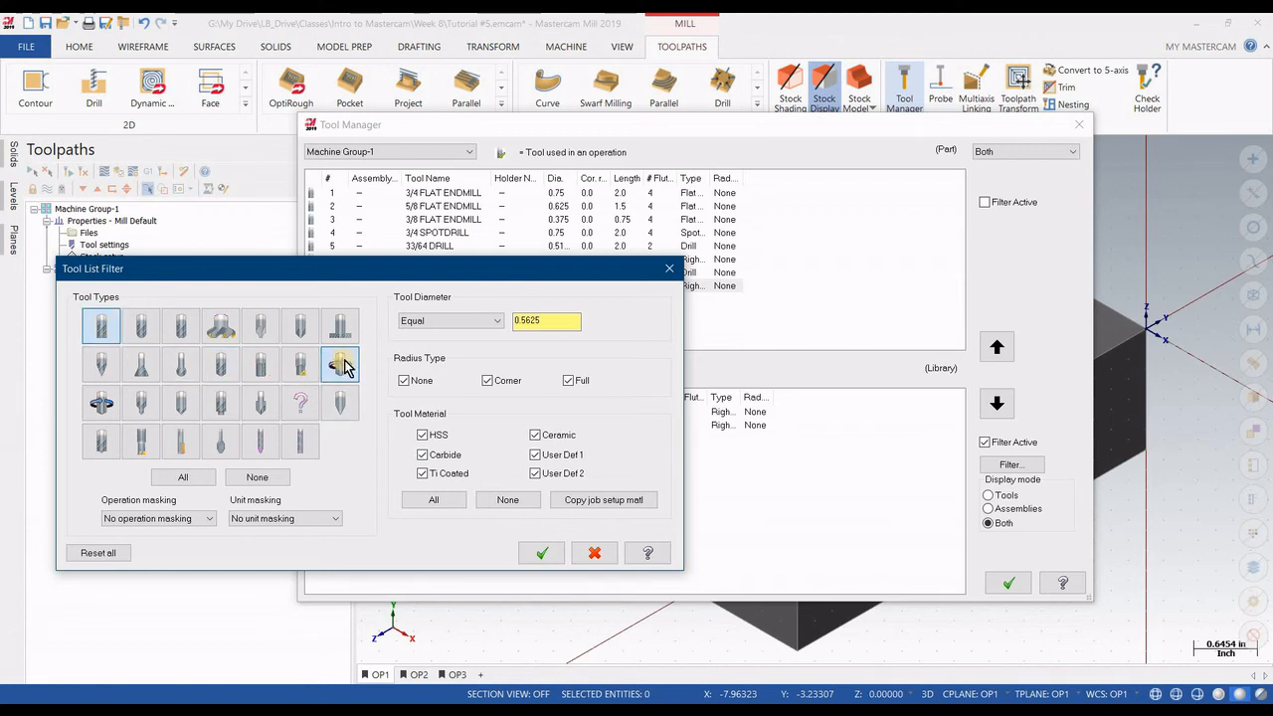
left_click(221, 365)
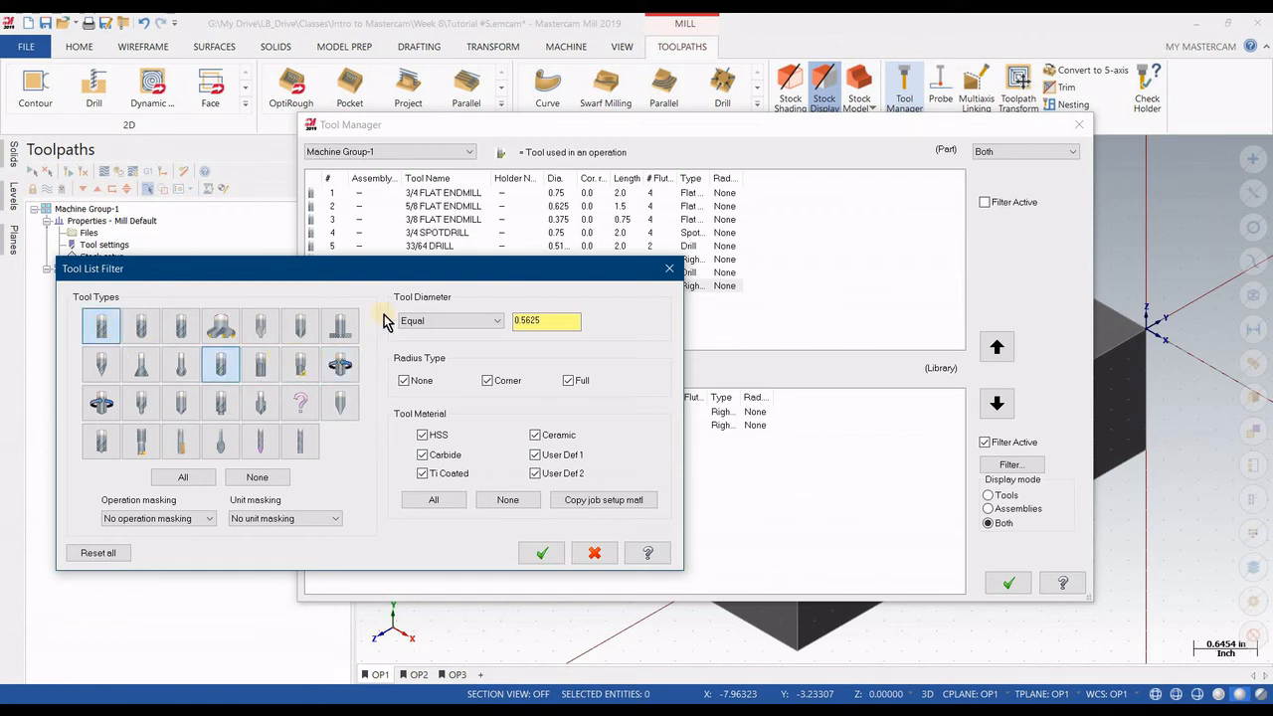
double_click(549, 320)
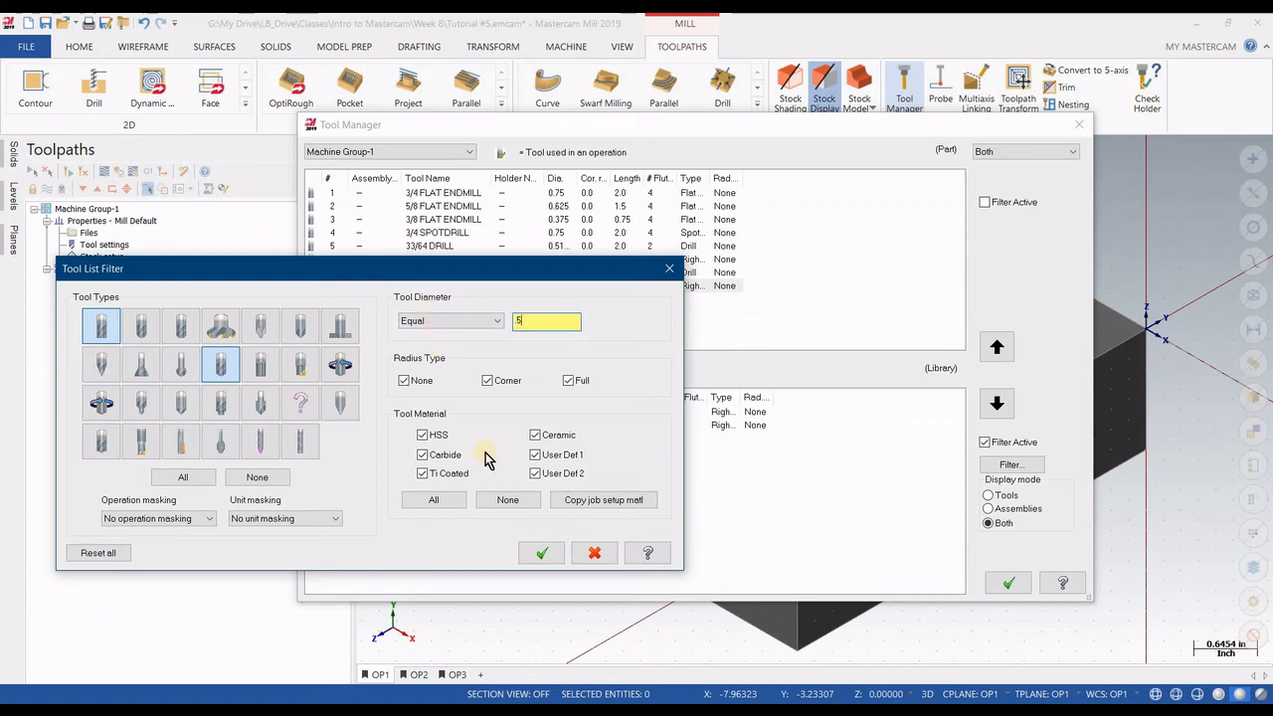
type(".5")
left_click(542, 553)
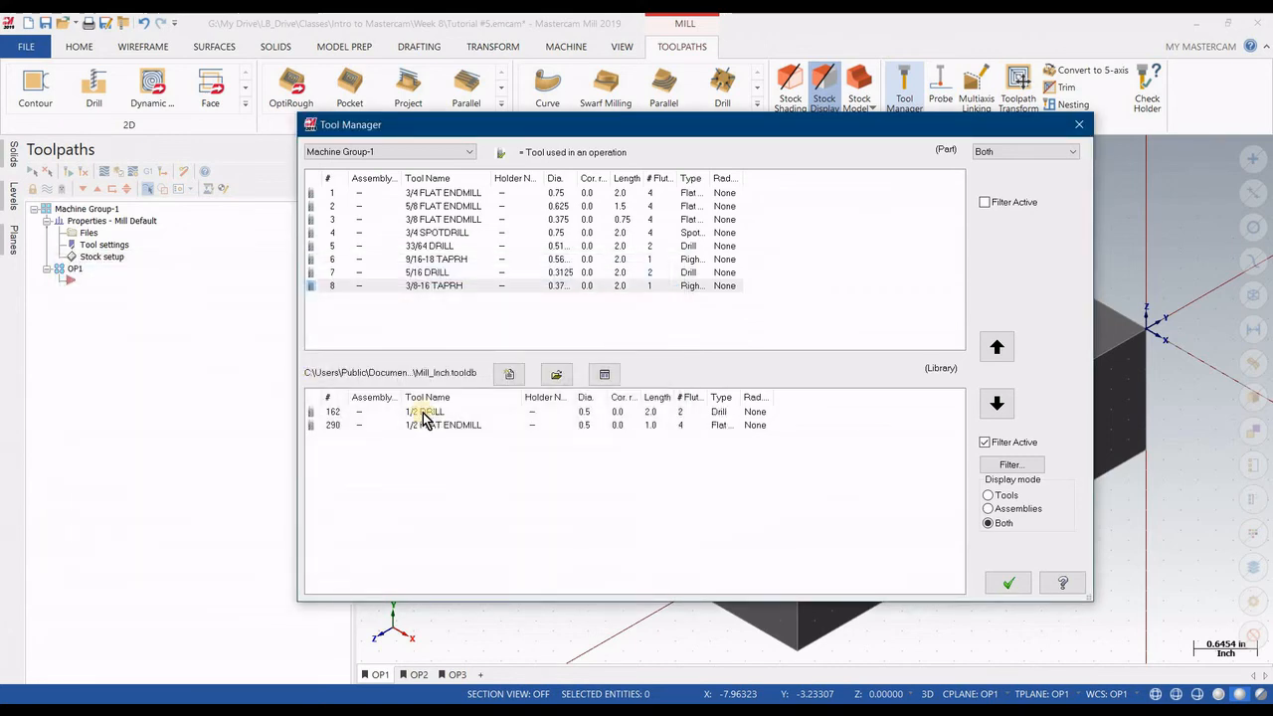
- Add the 1/2 drill and the 1/2 flat endmill from the library to the machine group
left_click(430, 425)
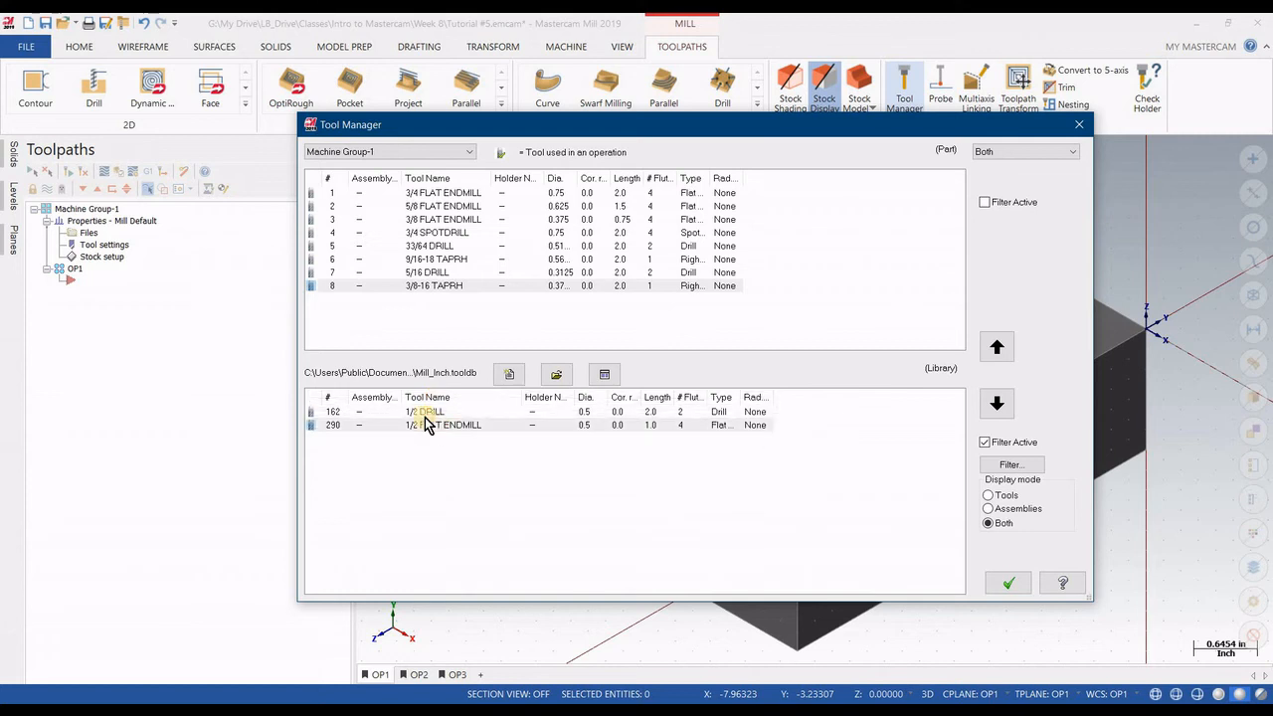
left_click_drag(420, 412, 434, 307)
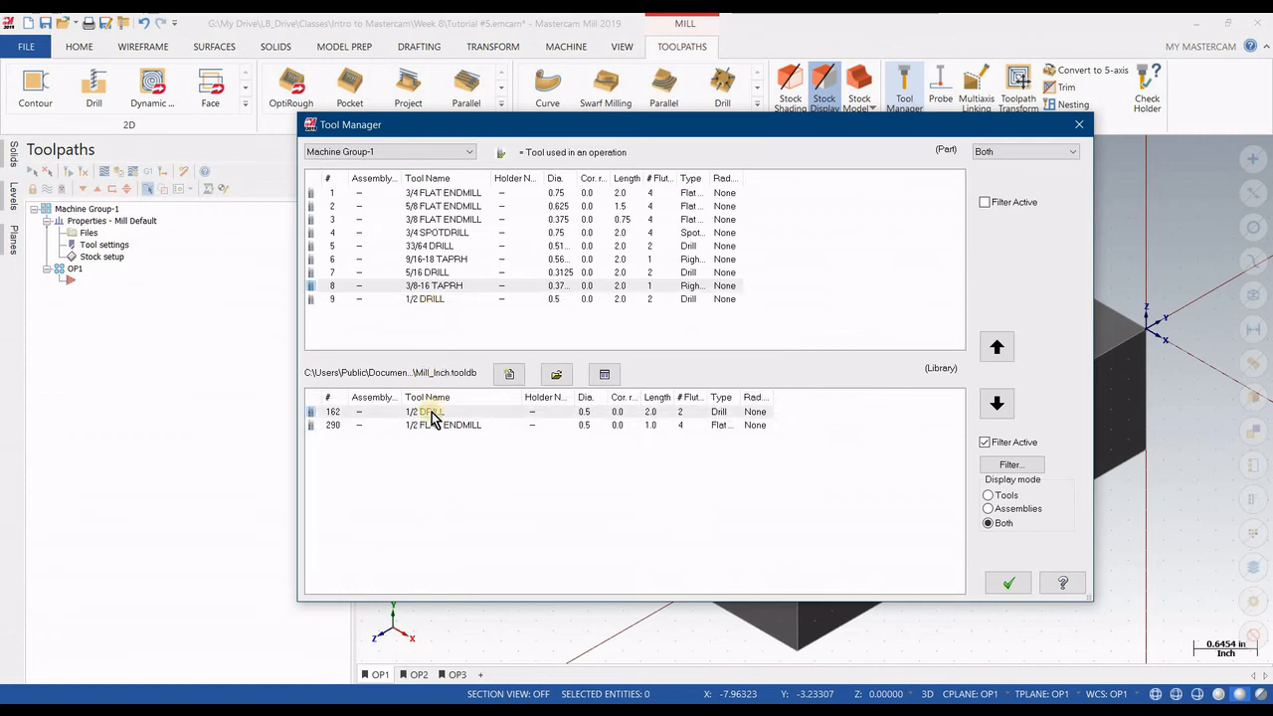
left_click_drag(440, 429, 444, 331)
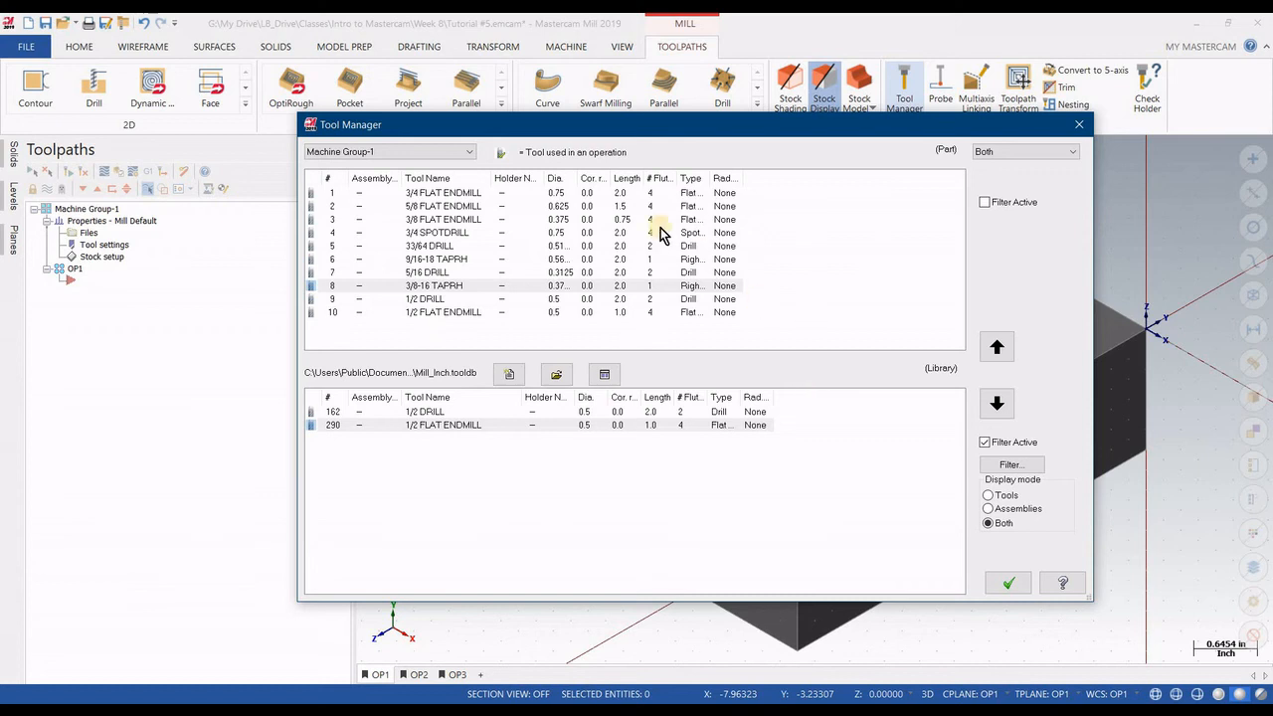
- Review the tool geometry and the operation properties, such as feeds and speeds, of the 3/4 flat endmill
right_click(444, 197)
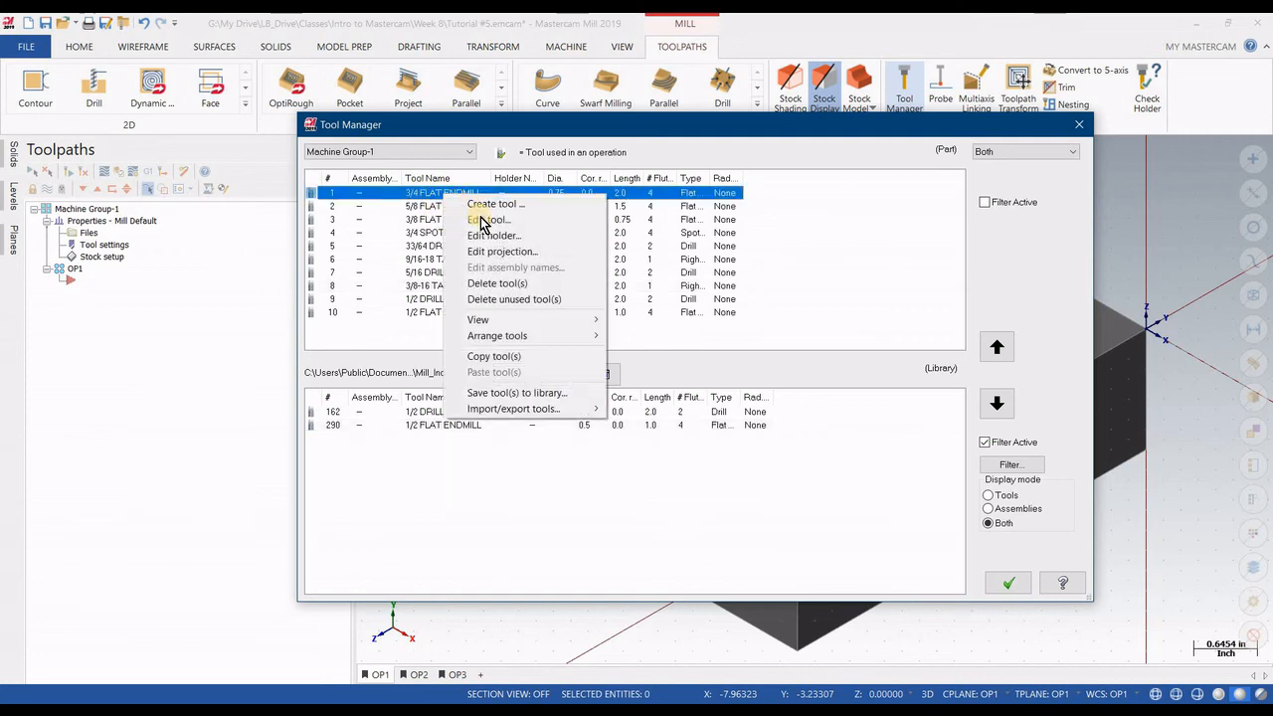
left_click(481, 221)
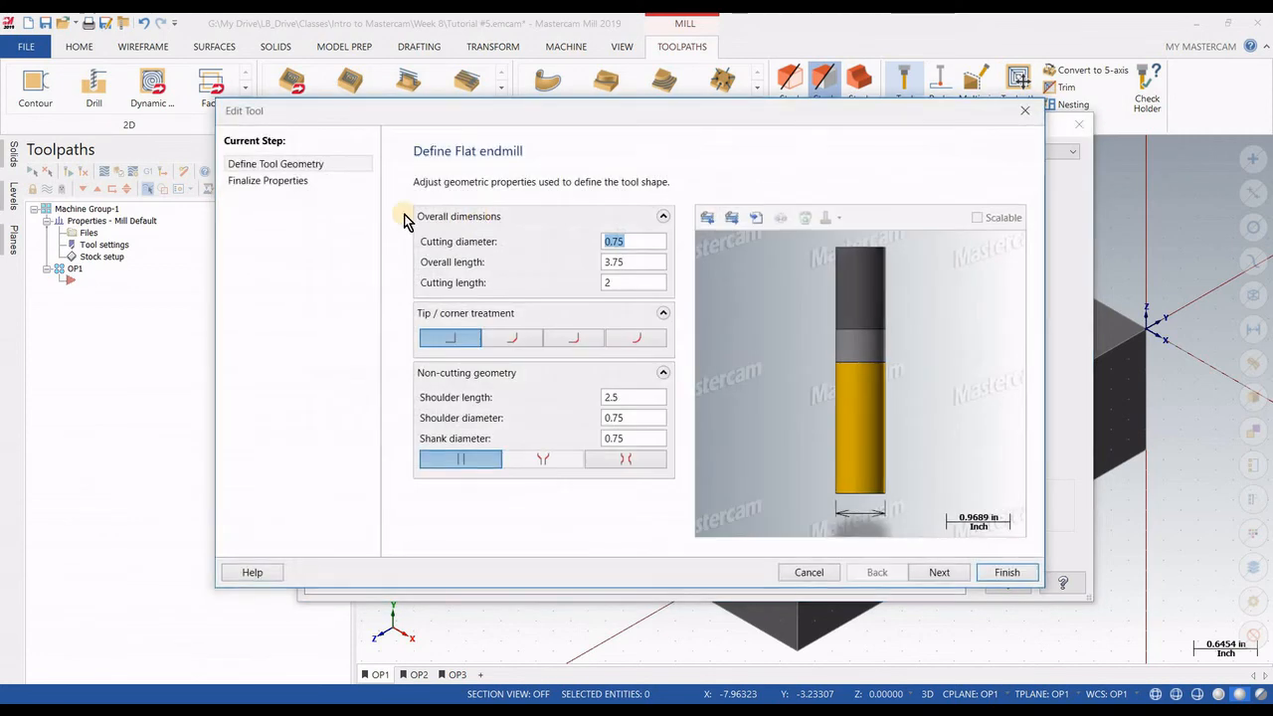
left_click(289, 185)
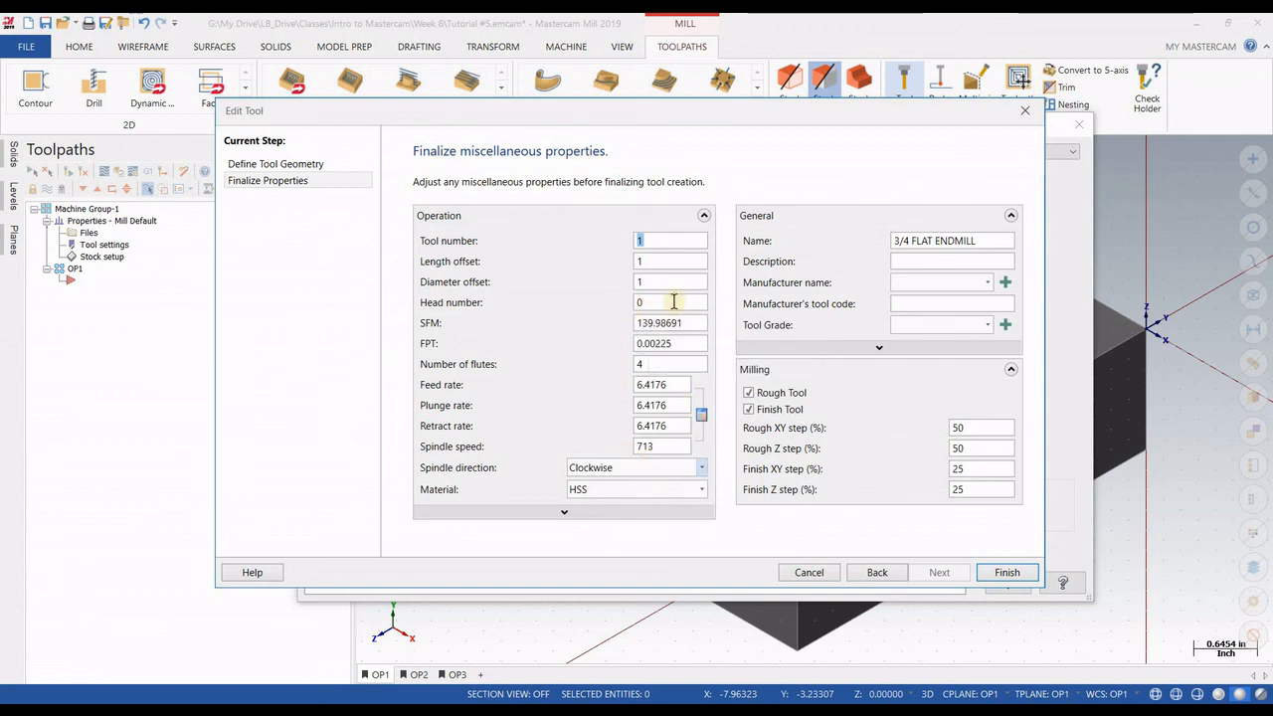
left_click(1002, 574)
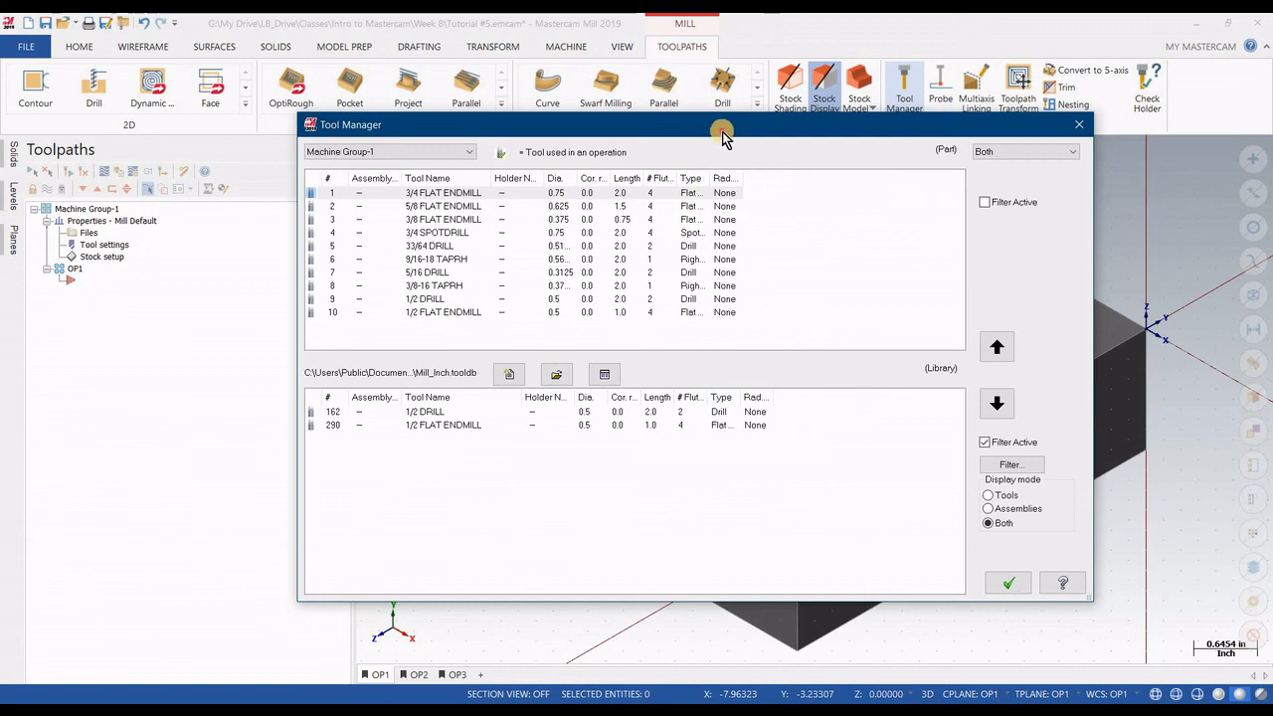
- Accept the Machine Group-1 tool list and close the Tool Manager
left_click_drag(723, 137, 531, 90)
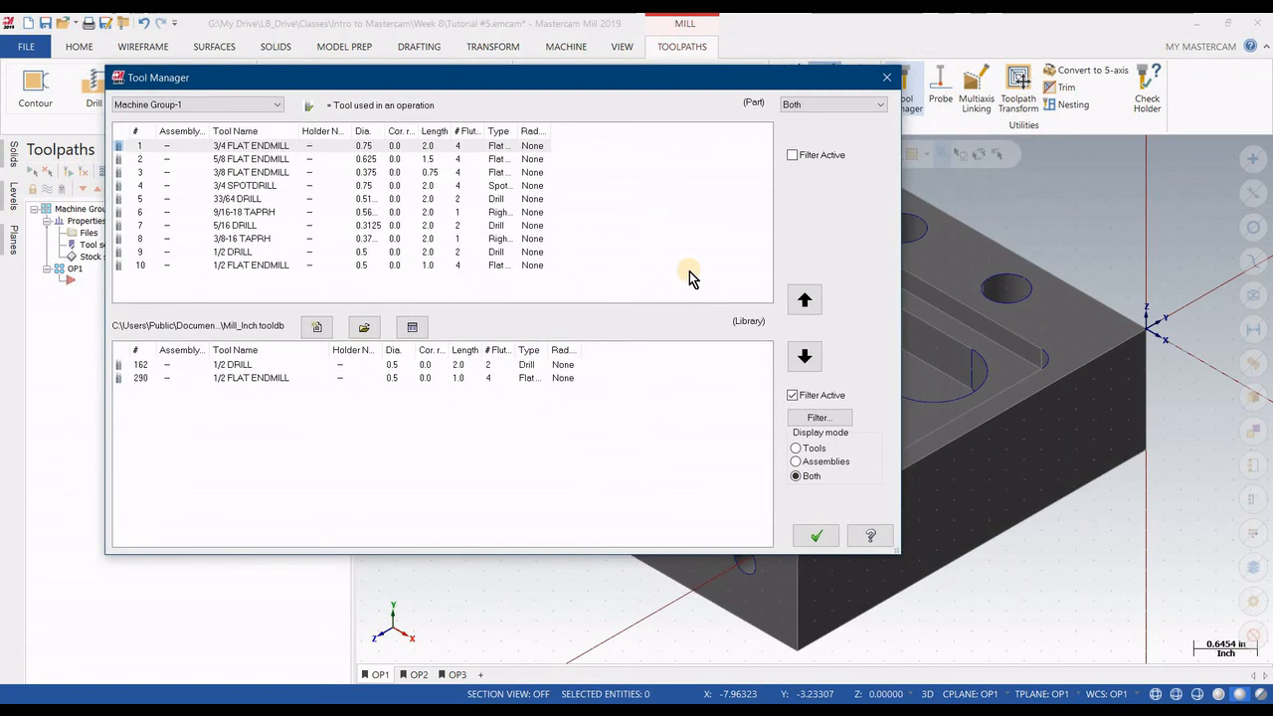
left_click(818, 537)
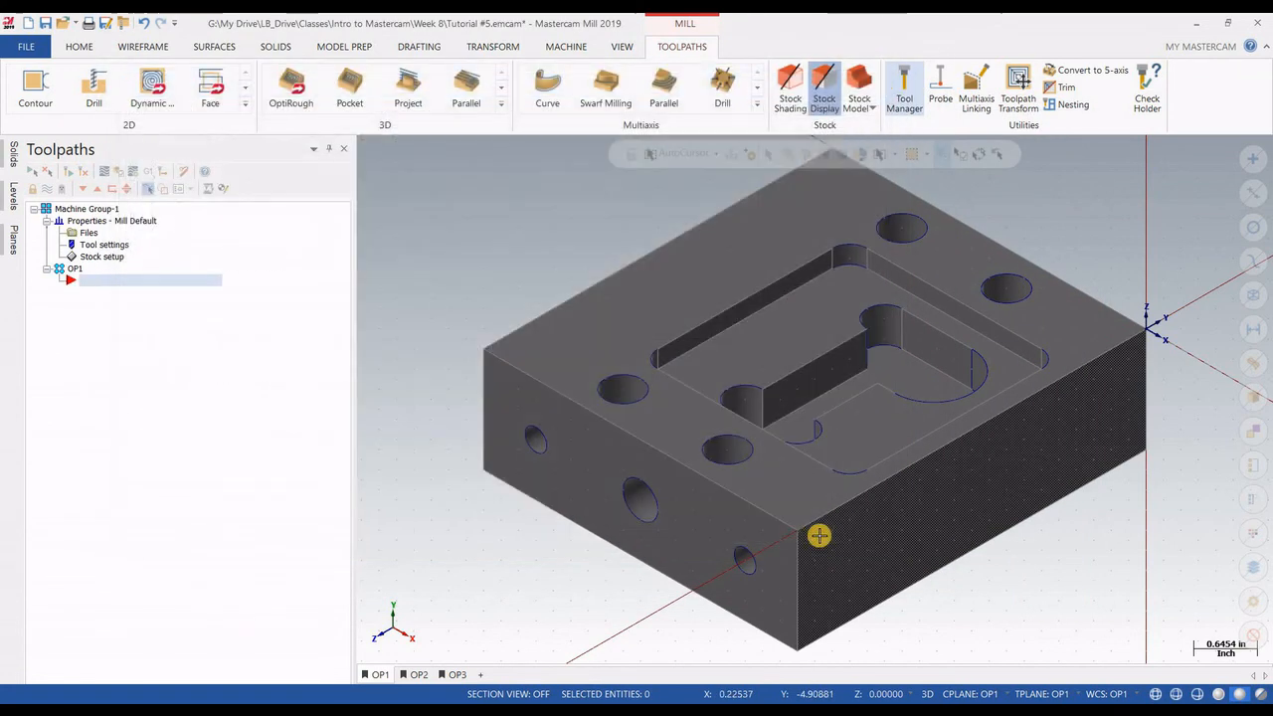
left_click(907, 88)
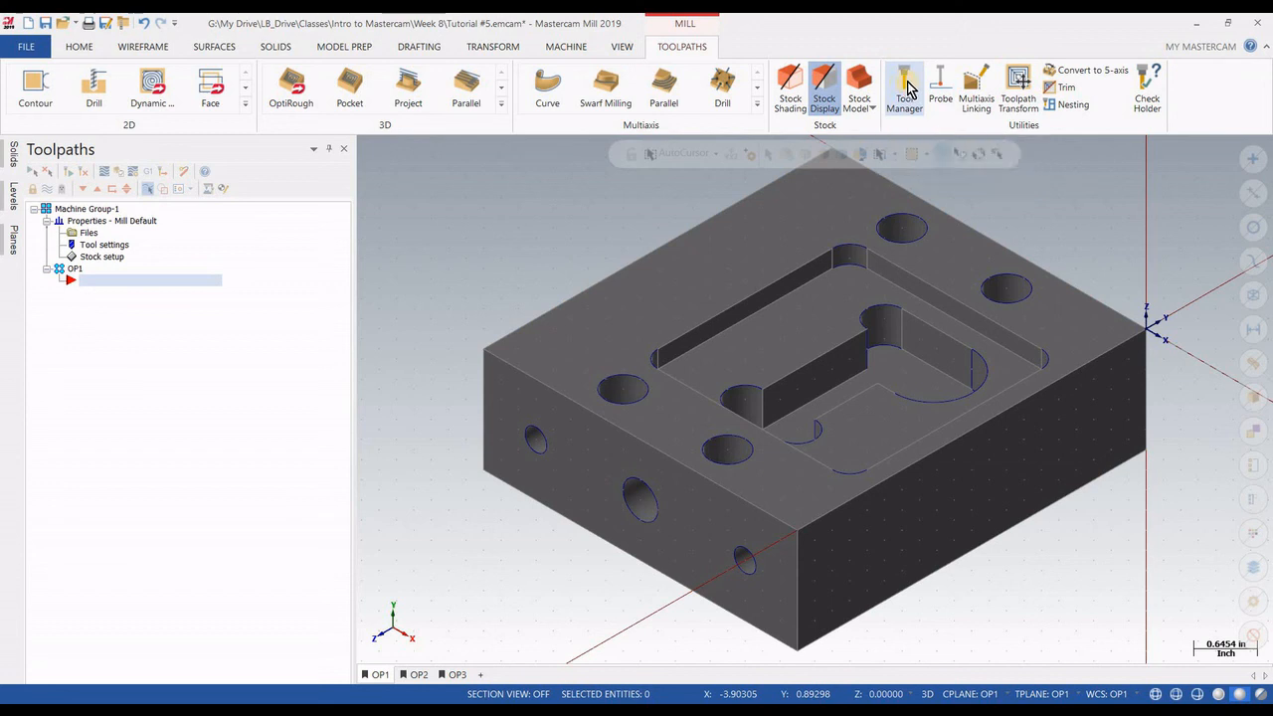